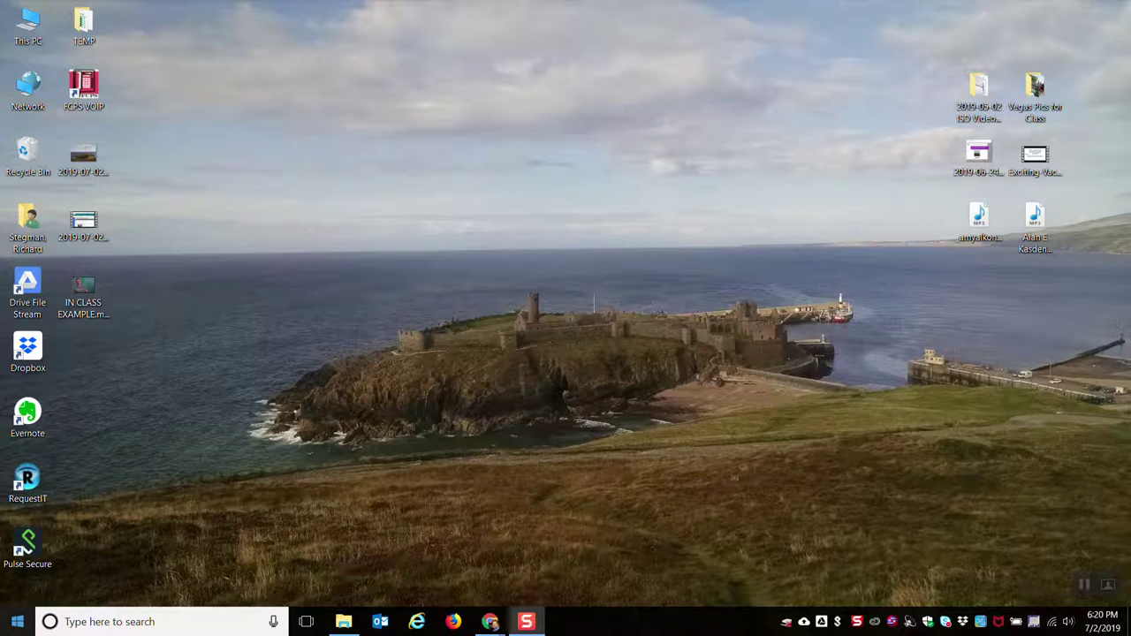
# Step: Launch Audacity from the My Applications folder and maximize its window
pyautogui.click(18, 625)
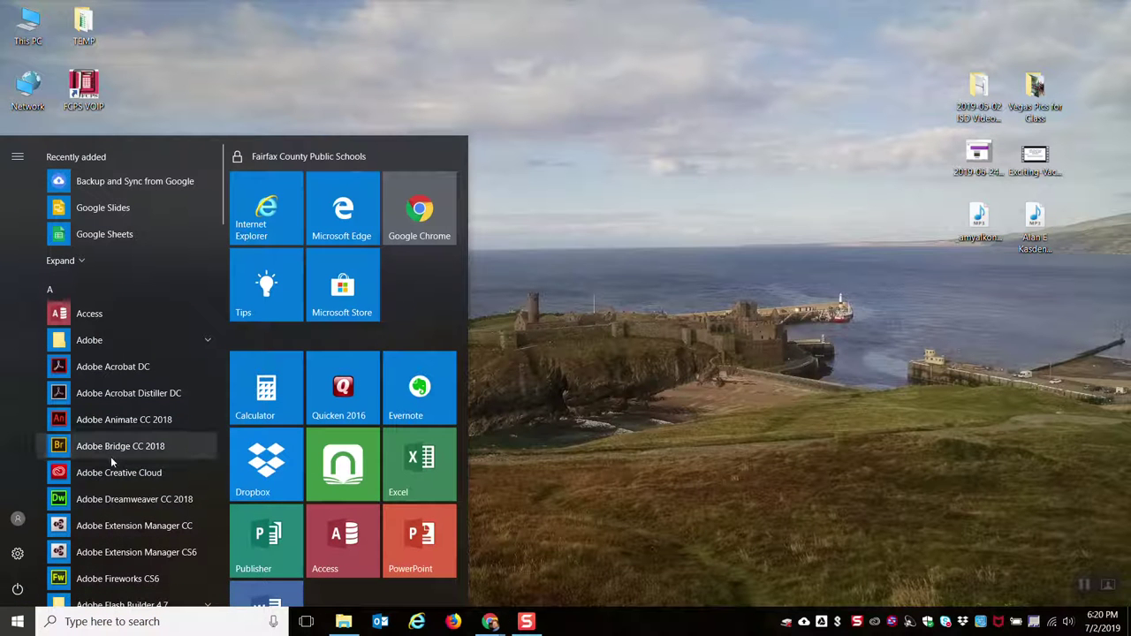
pyautogui.click(17, 625)
pyautogui.click(18, 625)
pyautogui.scroll(-10, 80, 531)
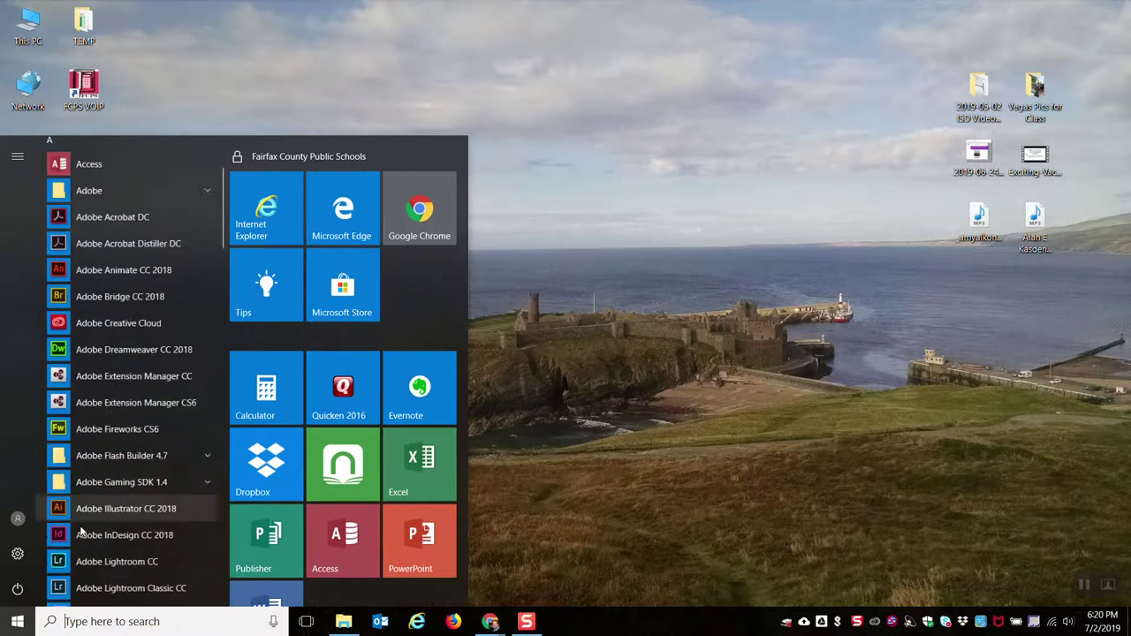
pyautogui.scroll(-8, 81, 531)
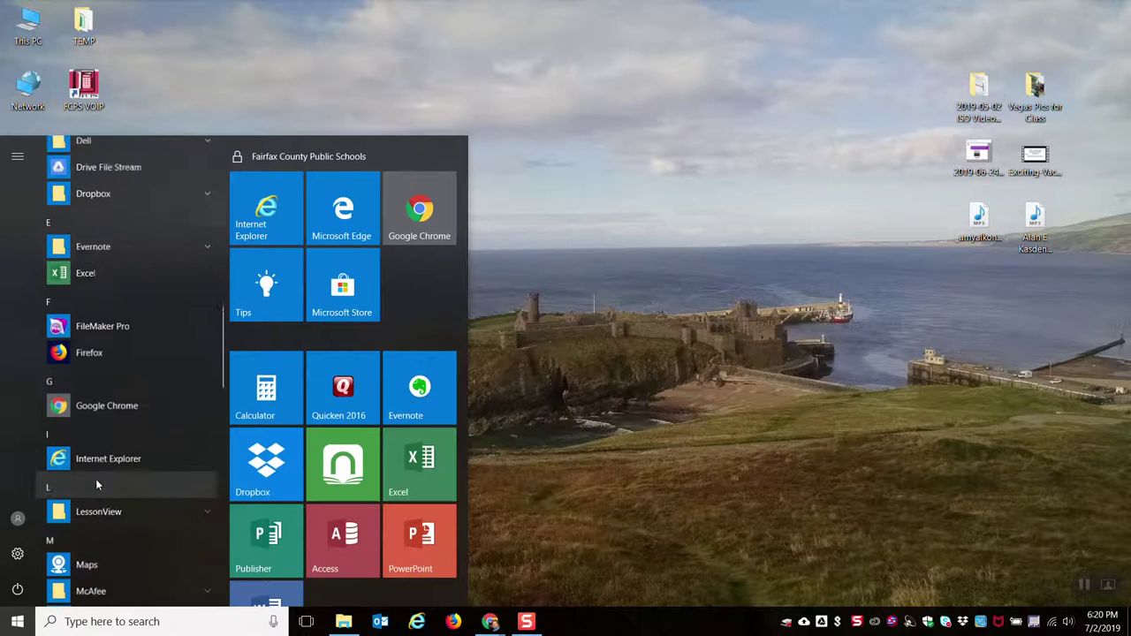
pyautogui.scroll(-5, 97, 484)
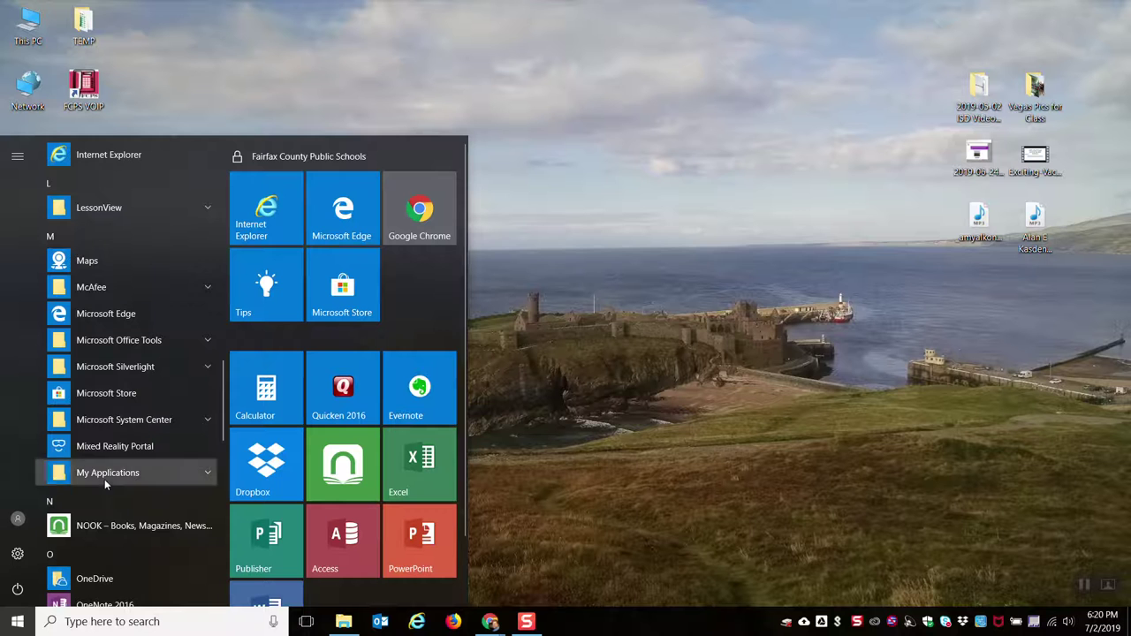
pyautogui.click(105, 479)
pyautogui.click(104, 478)
pyautogui.click(104, 479)
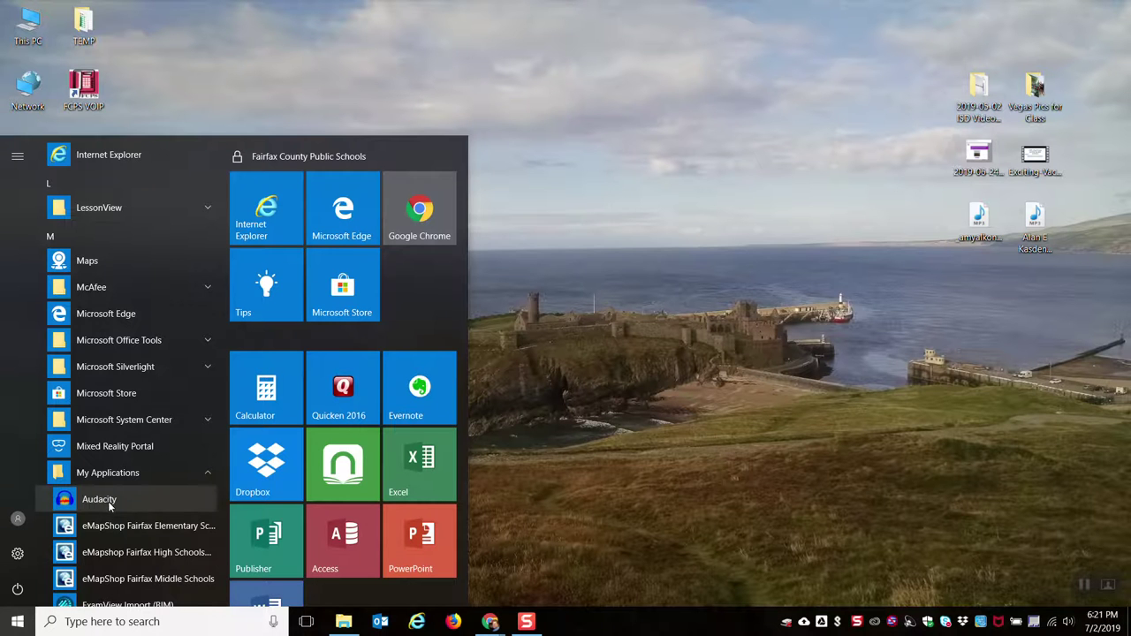
pyautogui.click(99, 501)
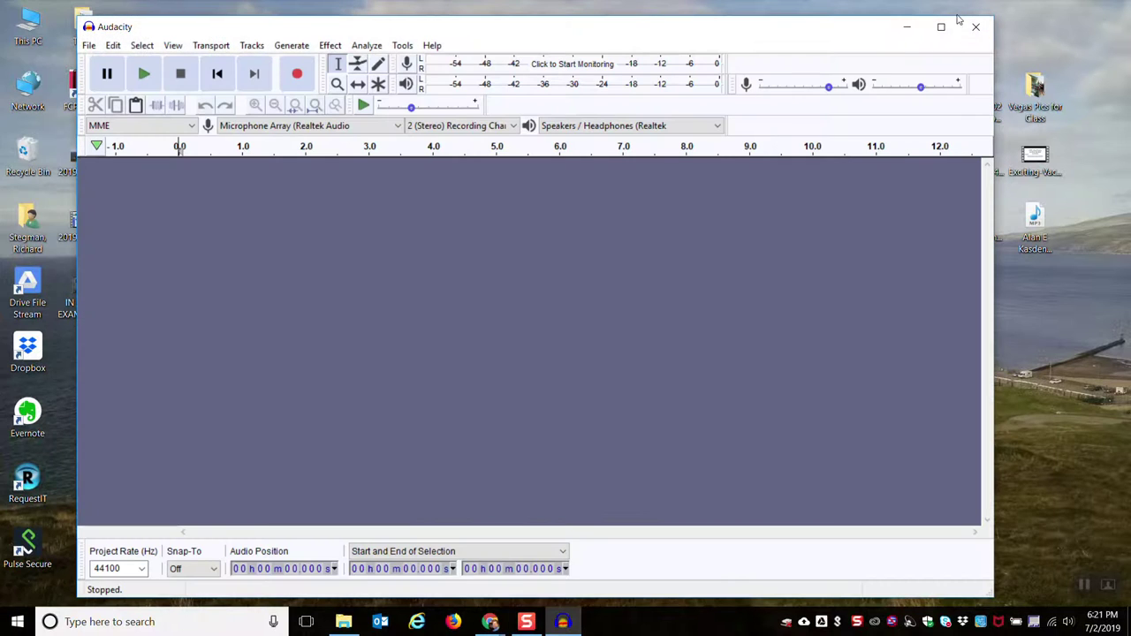
pyautogui.click(941, 26)
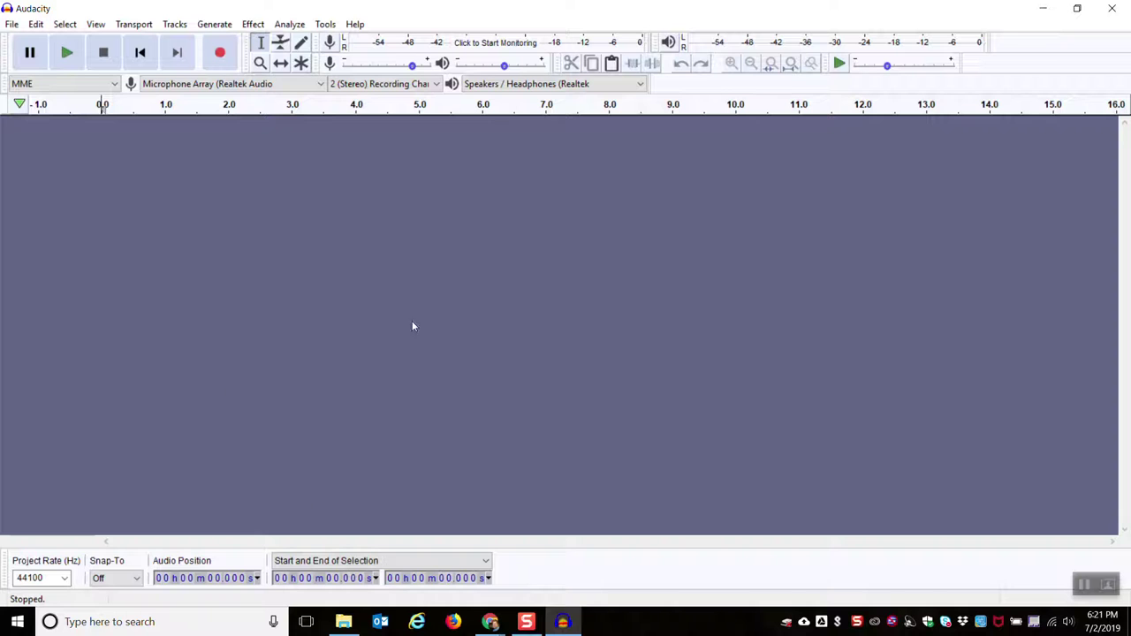
# Step: Record about 14 seconds of stereo microphone audio and play back the opening seconds
pyautogui.click(220, 55)
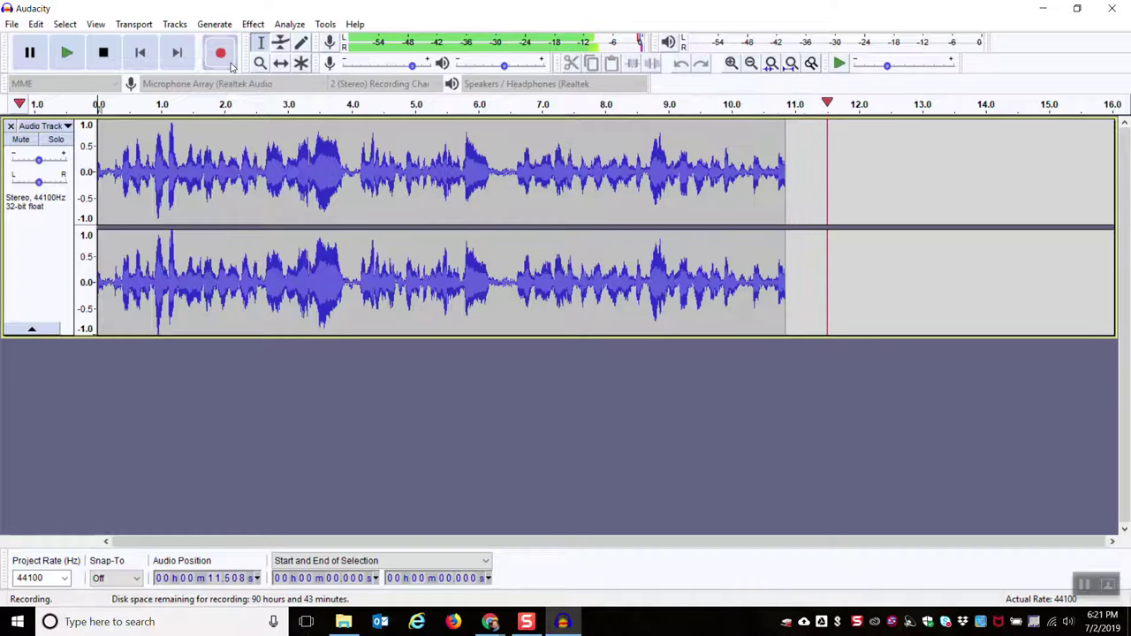
pyautogui.click(103, 55)
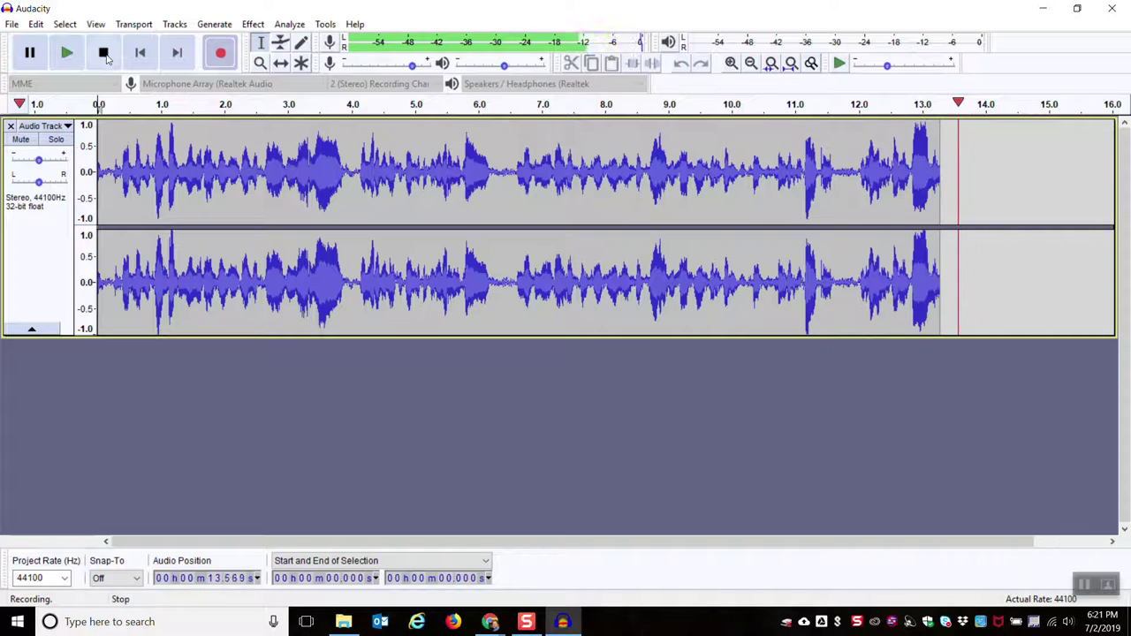
pyautogui.click(67, 54)
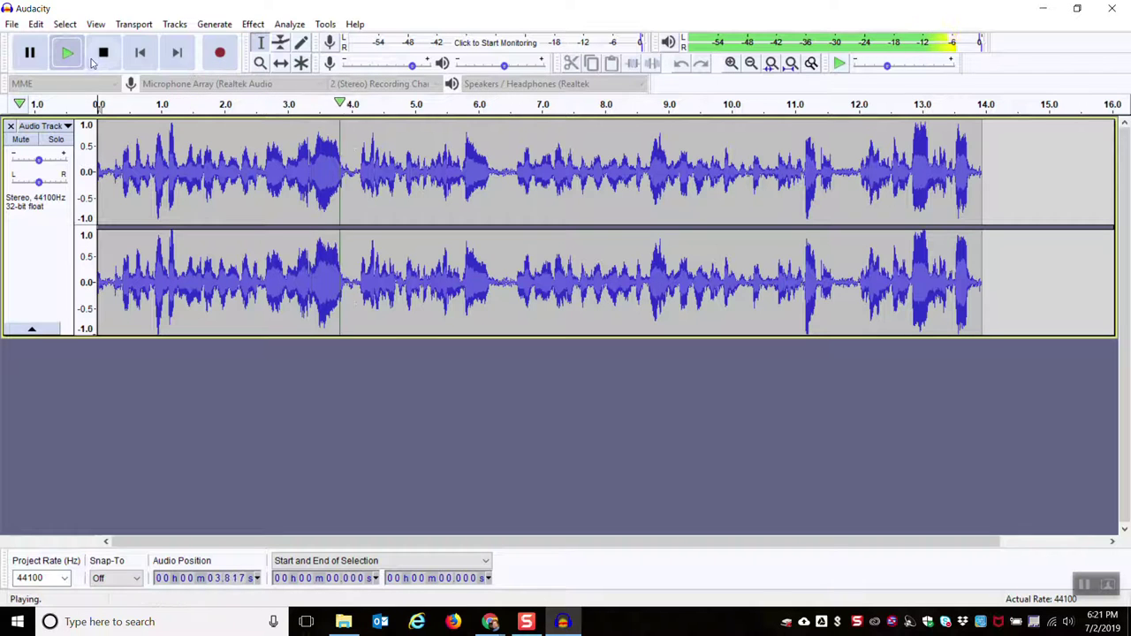
pyautogui.click(103, 54)
# Step: Save the recording as an Audacity project named file in the Audacity folder
pyautogui.click(17, 28)
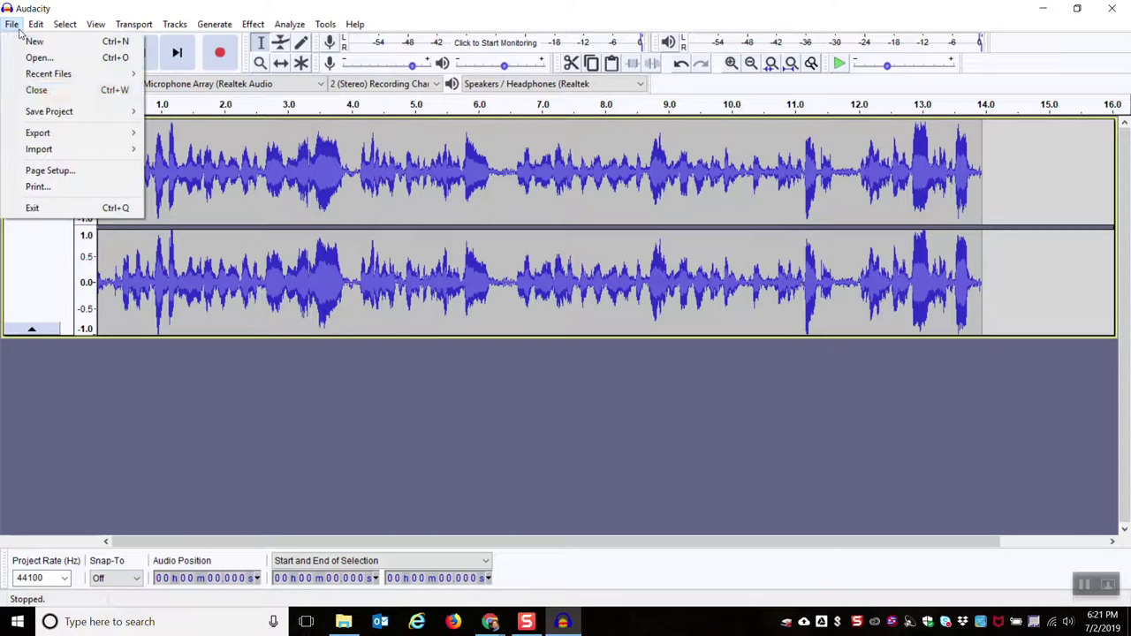
pyautogui.moveTo(58, 114)
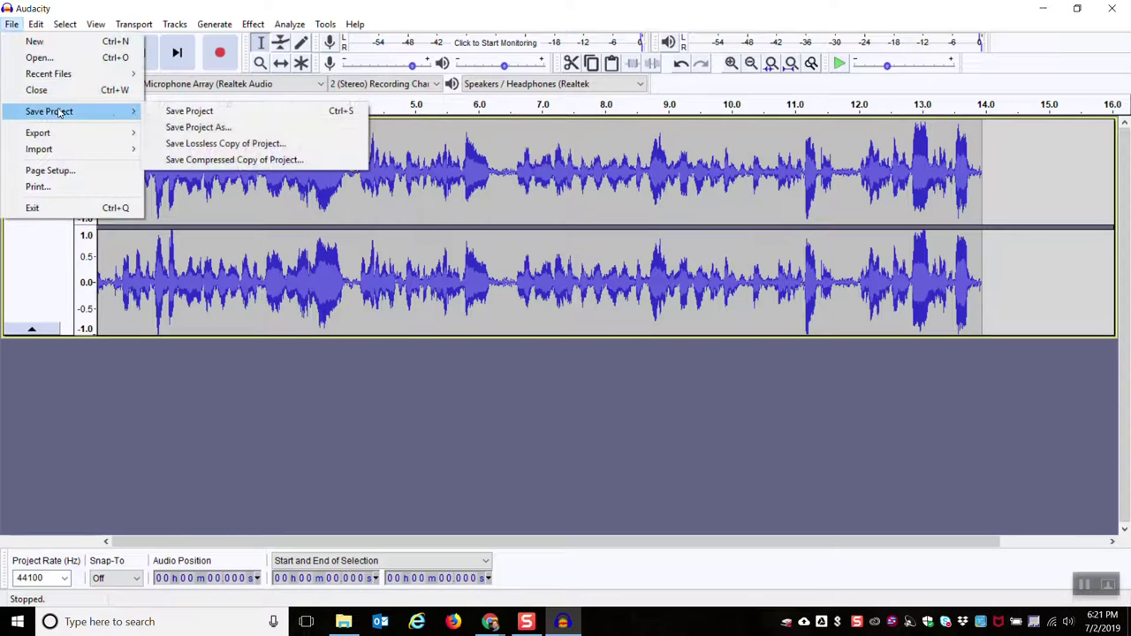
pyautogui.click(189, 112)
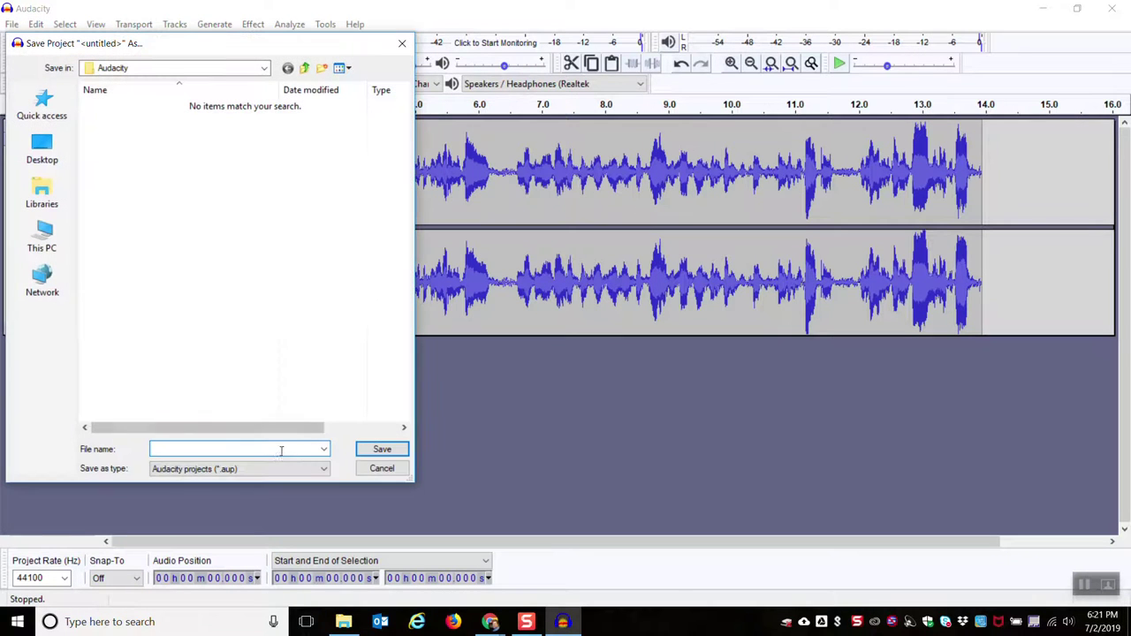
pyautogui.write('fi')
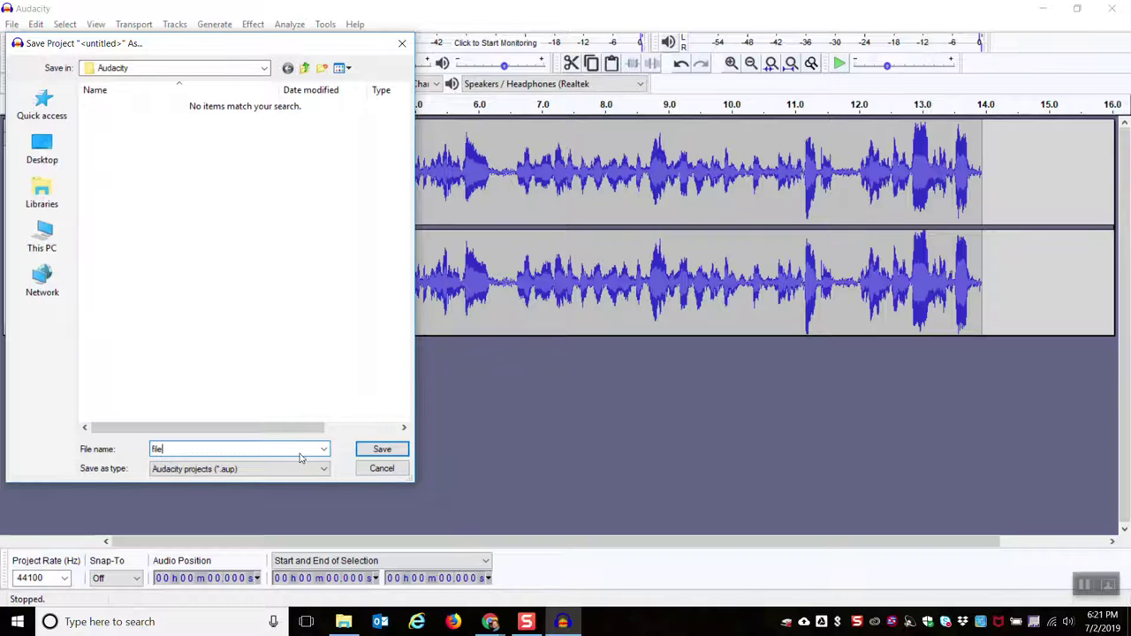
pyautogui.write('le')
pyautogui.click(389, 449)
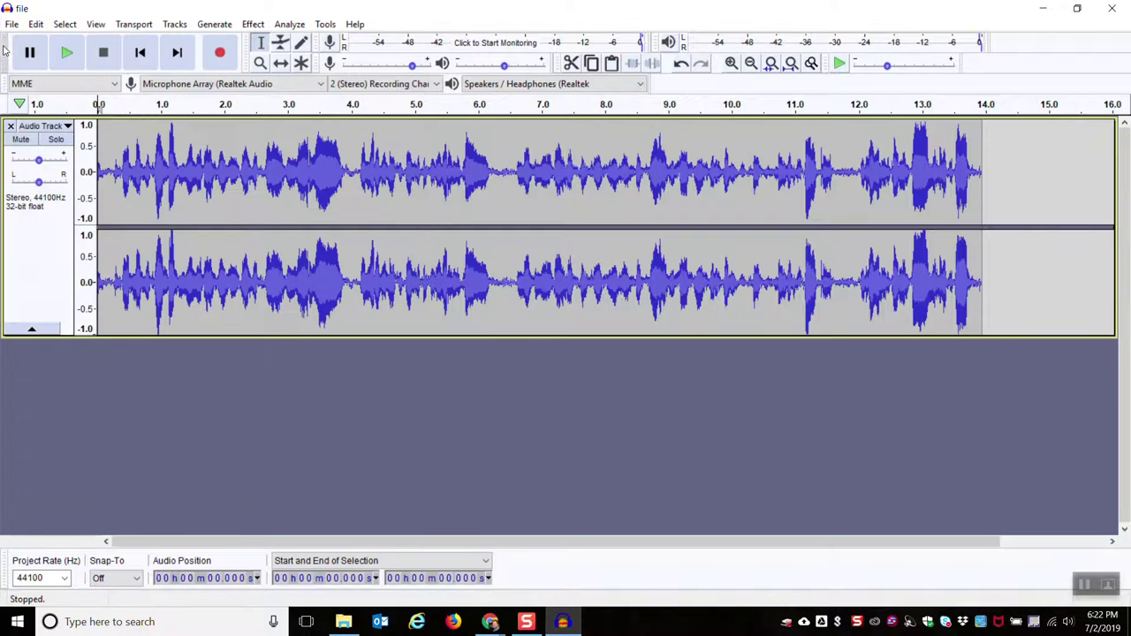
# Step: Review the MP3 export options for the recording and leave without exporting
pyautogui.click(13, 23)
pyautogui.moveTo(81, 135)
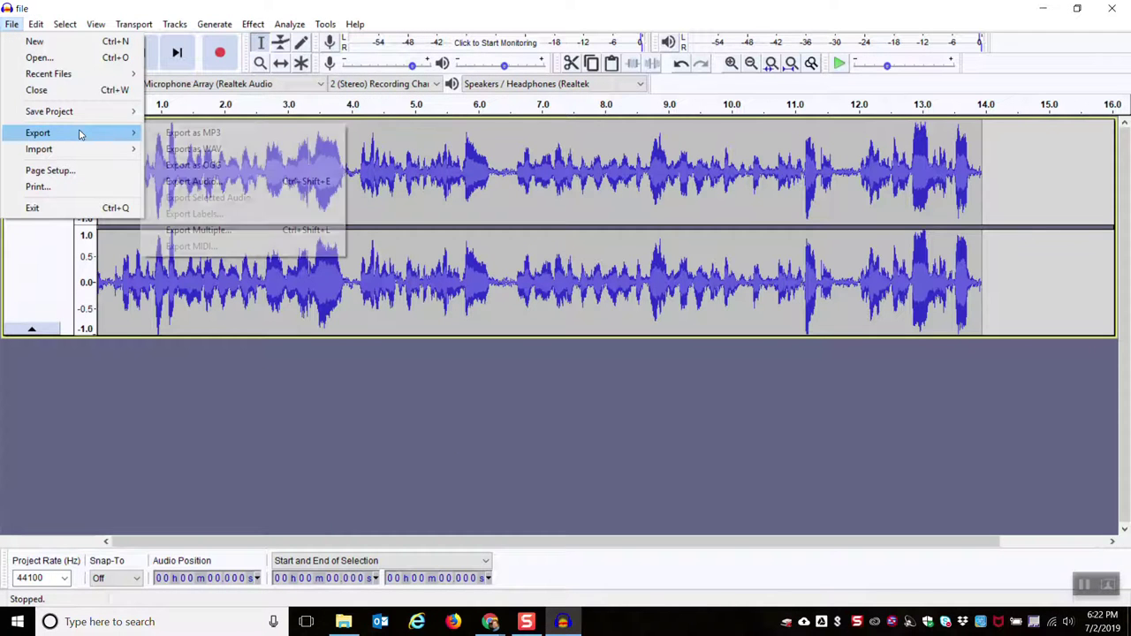
pyautogui.click(212, 134)
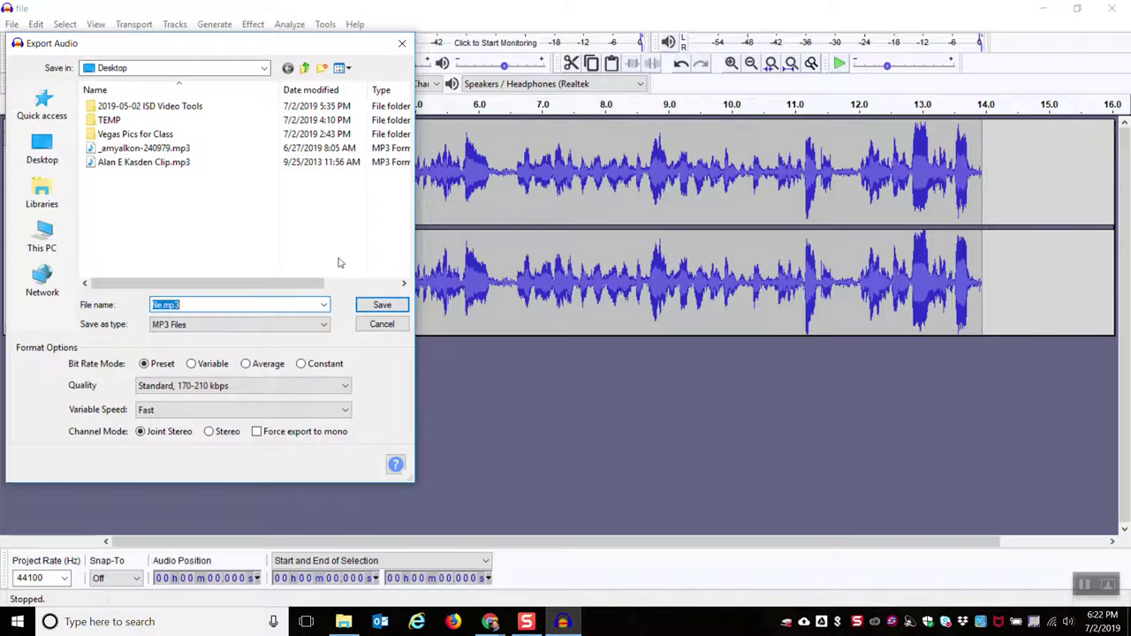
pyautogui.click(402, 42)
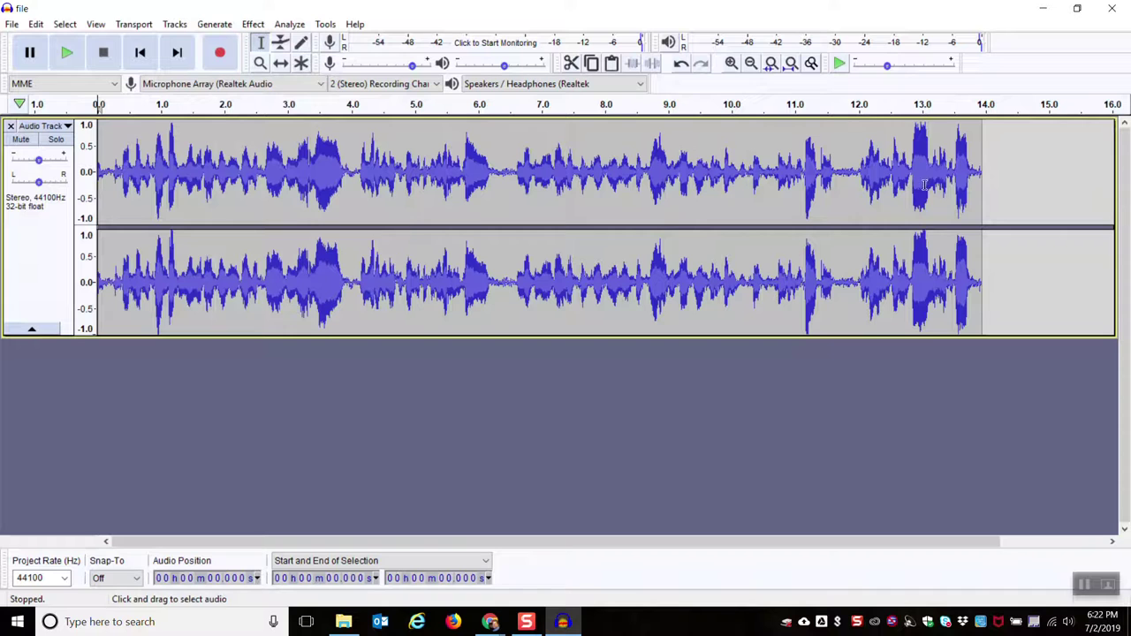
# Step: Start a new empty project and open _amyalkon-240979.mp3 from the Desktop in it
pyautogui.click(11, 24)
pyautogui.click(34, 42)
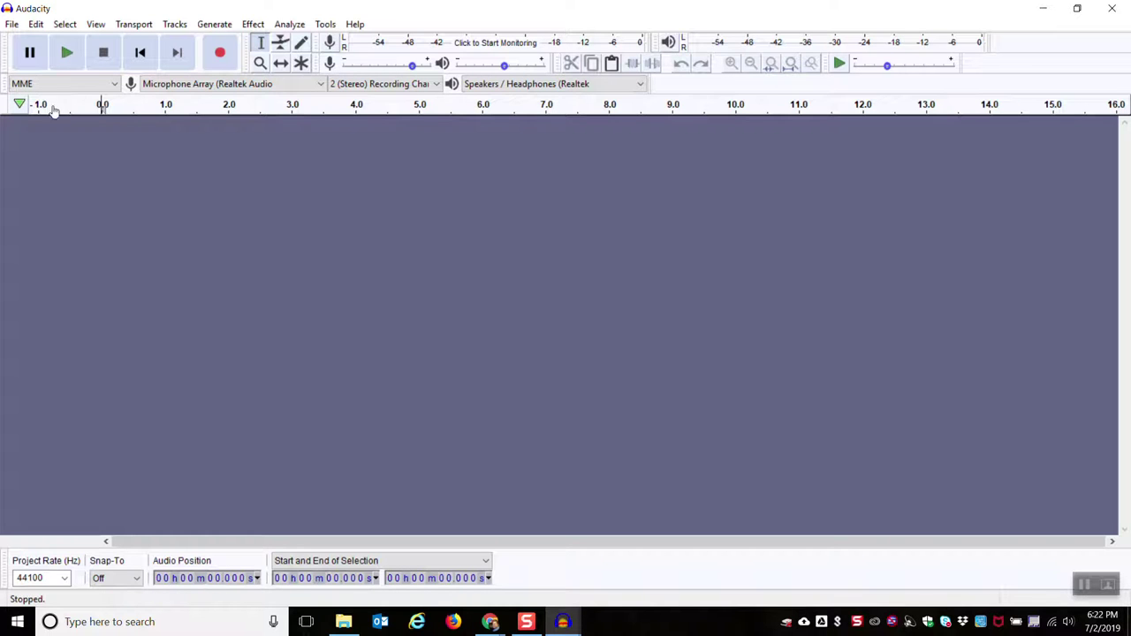
pyautogui.click(11, 24)
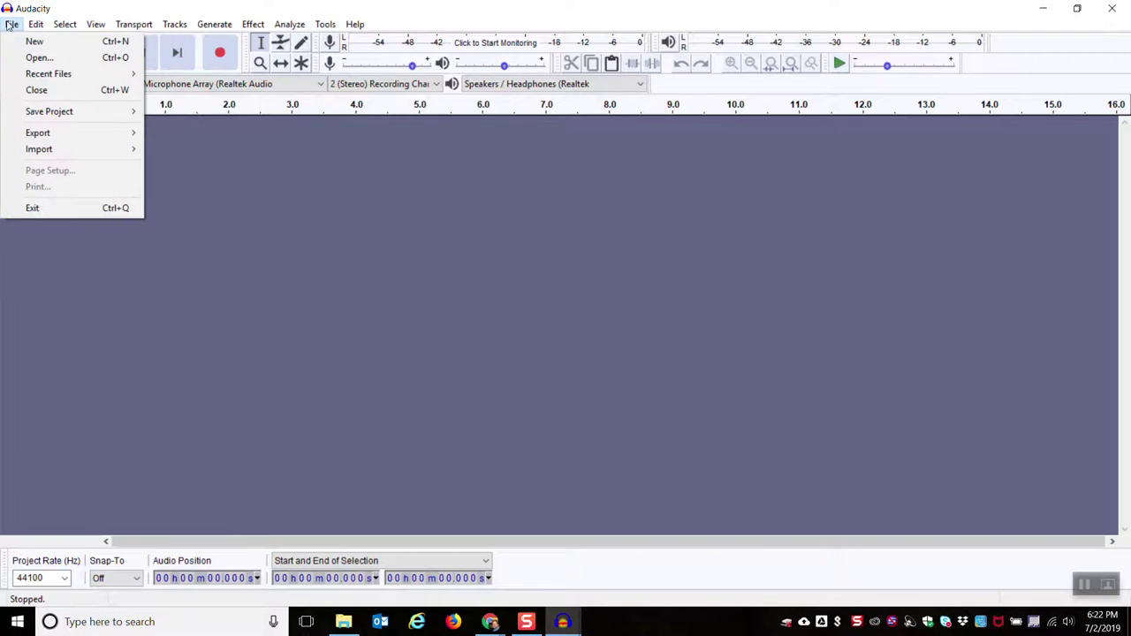
pyautogui.click(37, 58)
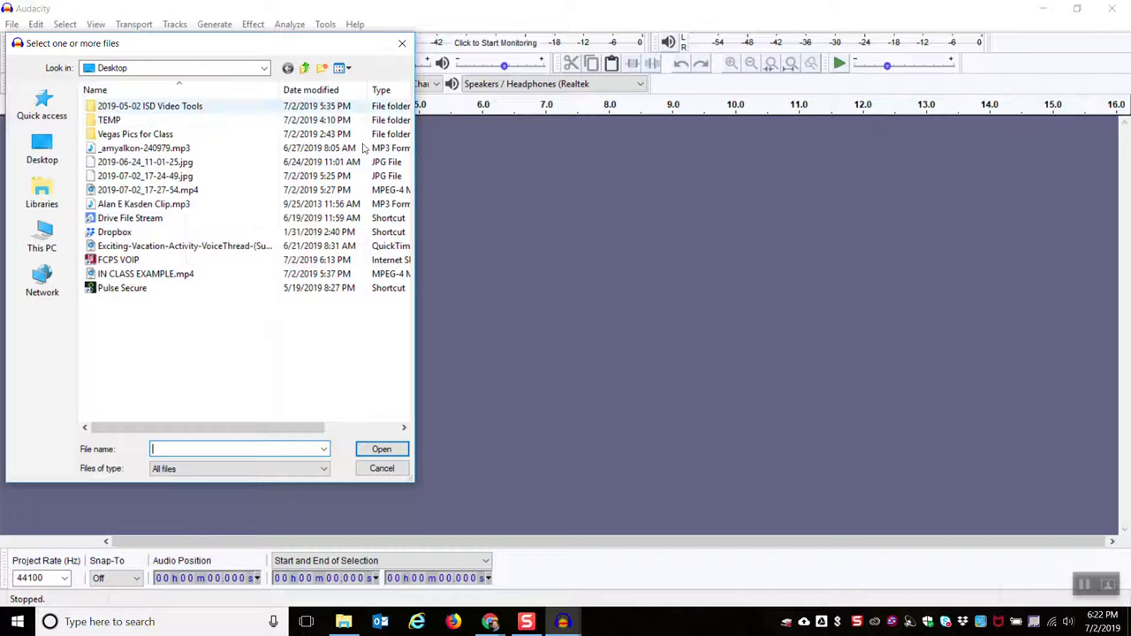
pyautogui.moveTo(410, 482); pyautogui.dragTo(643, 451)
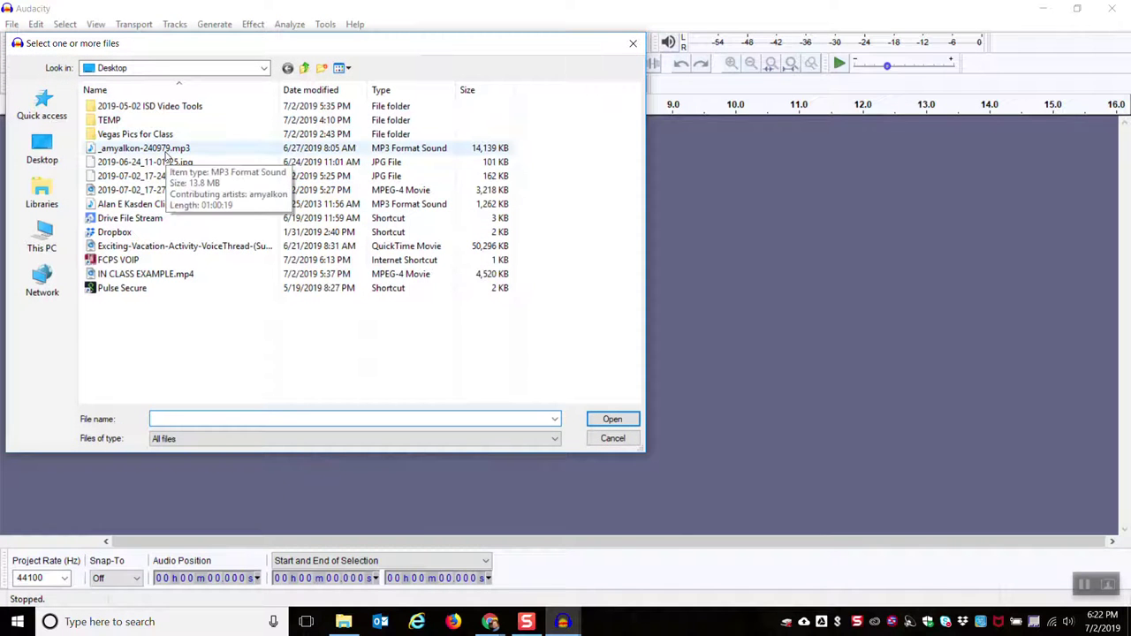
pyautogui.click(167, 153)
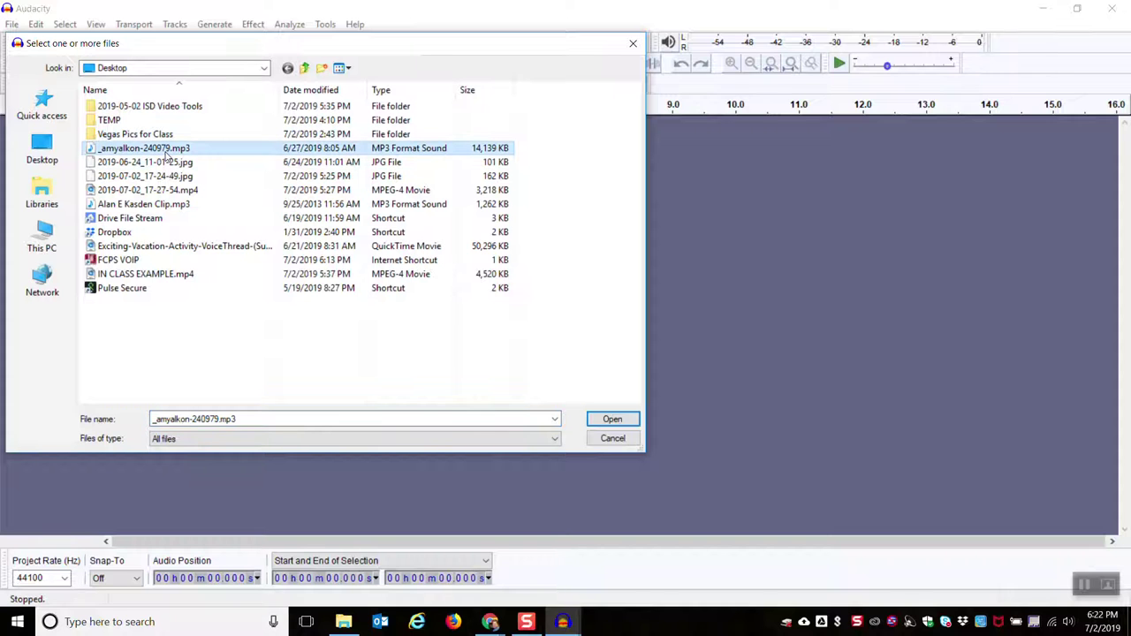
pyautogui.click(612, 419)
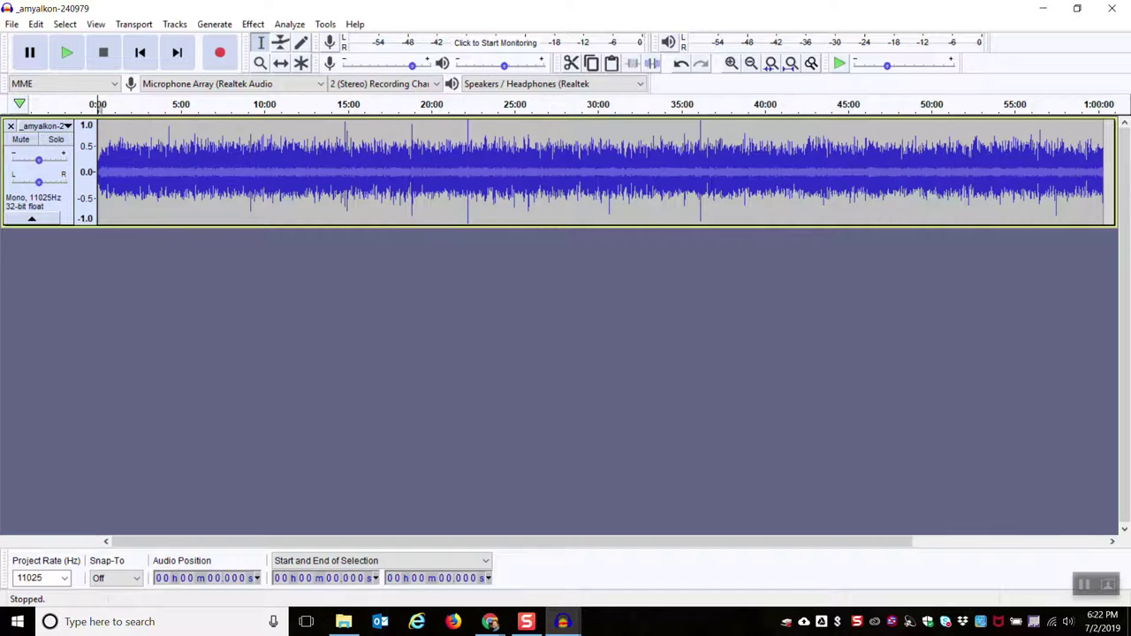
# Step: Save the podcast project on the Desktop under the name IN CLASS EXAMPLE CREATE CLIP
pyautogui.click(11, 24)
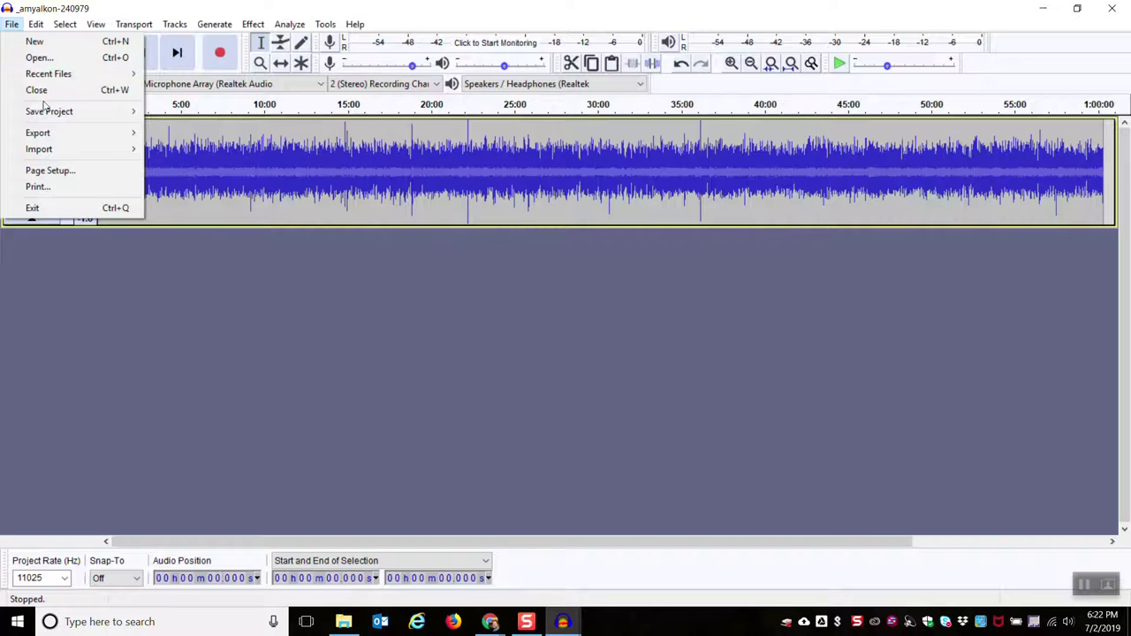
pyautogui.moveTo(51, 116)
pyautogui.click(177, 128)
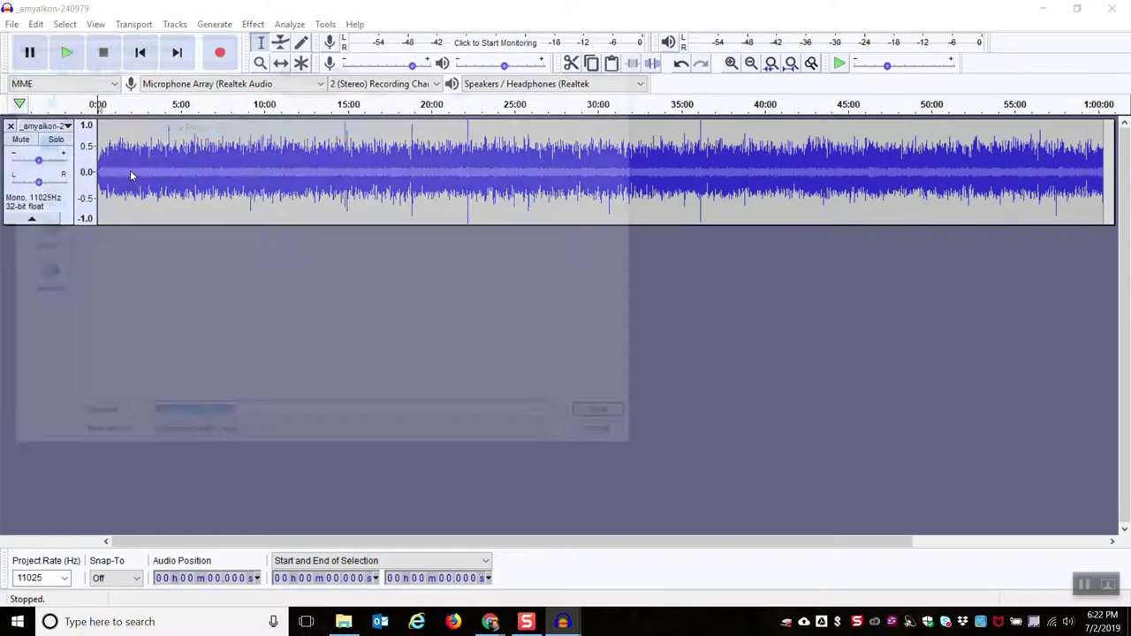
pyautogui.write('IN CLASS')
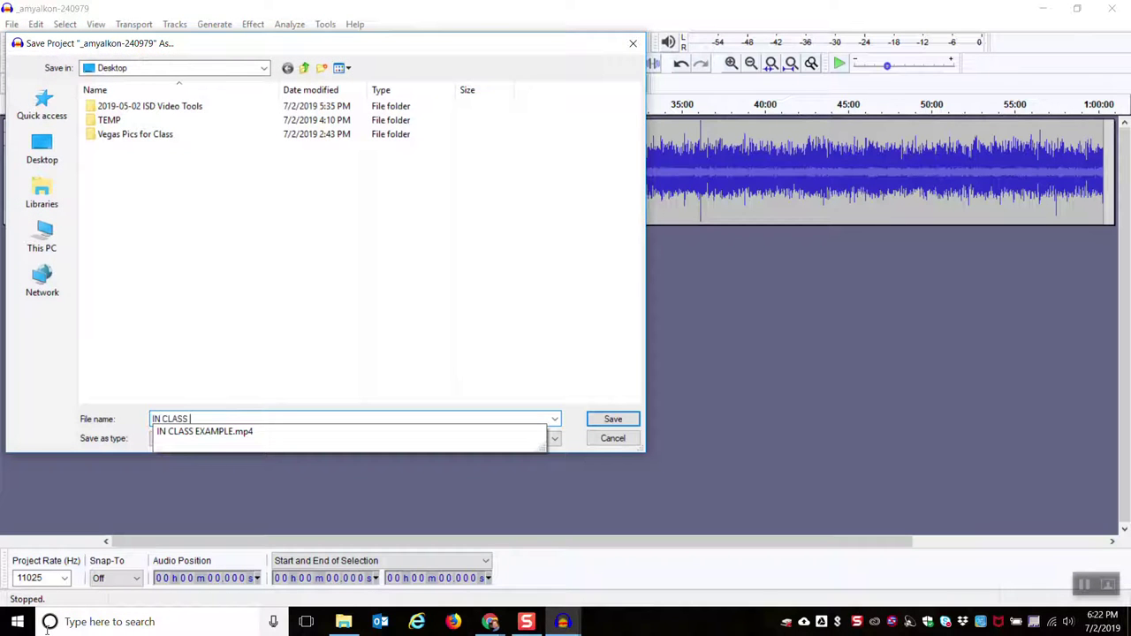
pyautogui.write(' EXAMPLE CREATE CLIP')
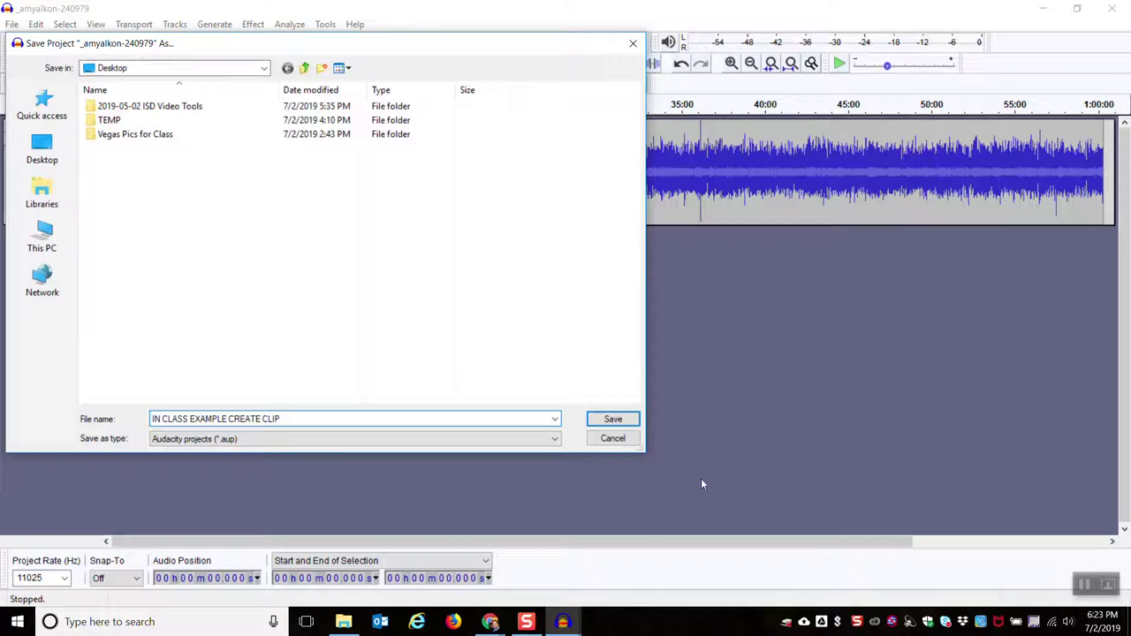
pyautogui.click(613, 419)
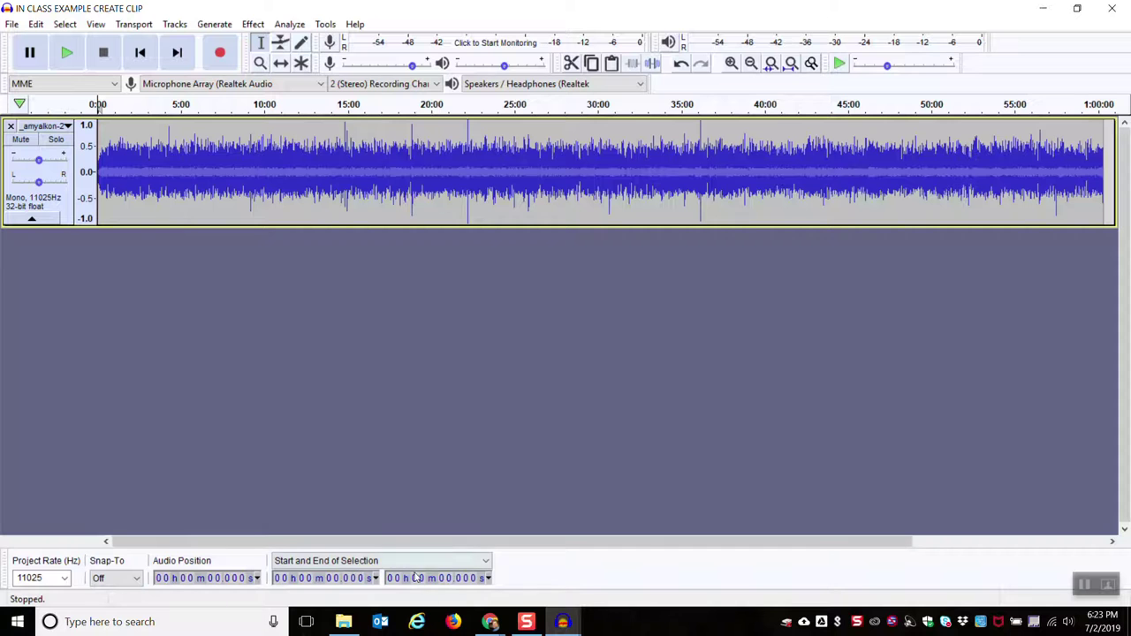
# Step: Switch to Chrome, open the Blackboard course's announcements, and read the podcast clip post for the clip's time codes
pyautogui.click(491, 623)
pyautogui.click(447, 563)
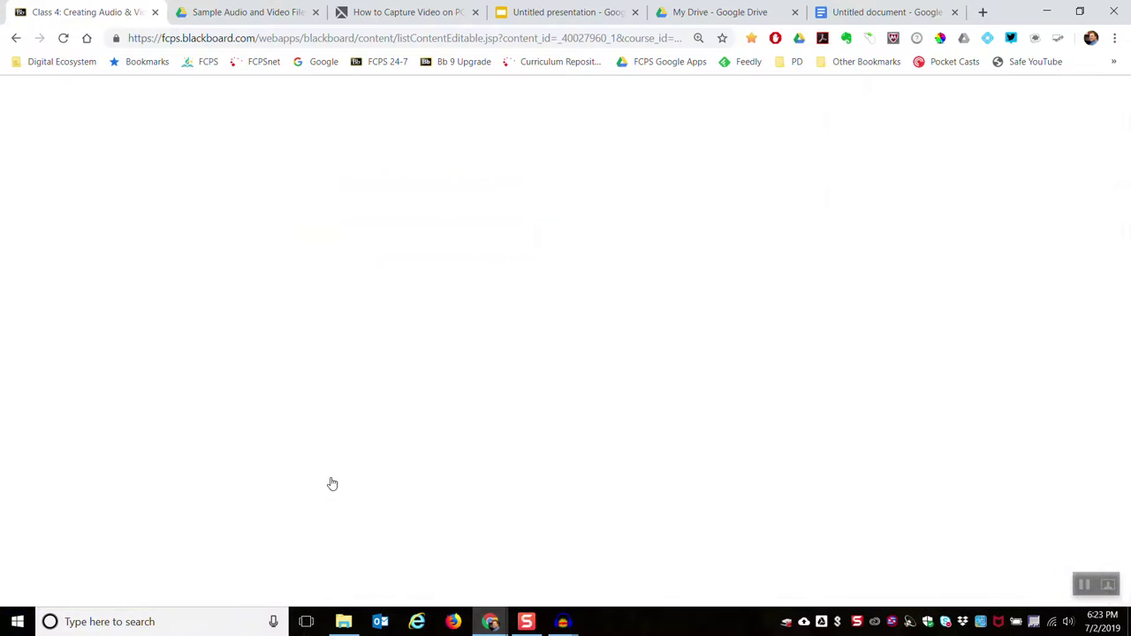
pyautogui.scroll(10, 50, 324)
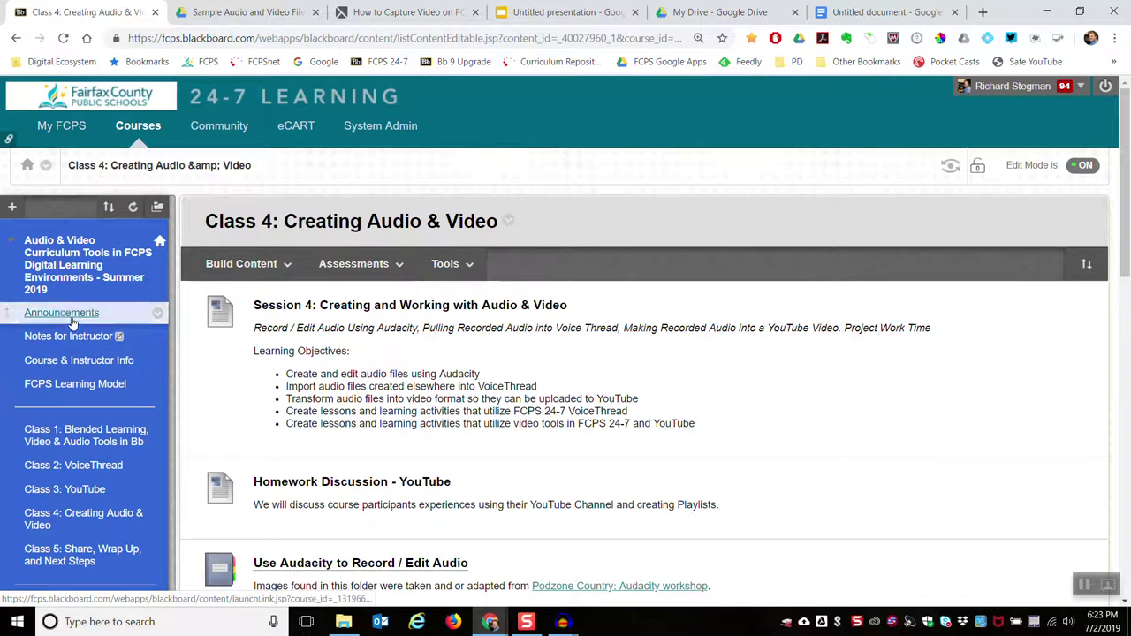
pyautogui.click(55, 314)
pyautogui.scroll(-5, 476, 317)
pyautogui.scroll(-10, 476, 321)
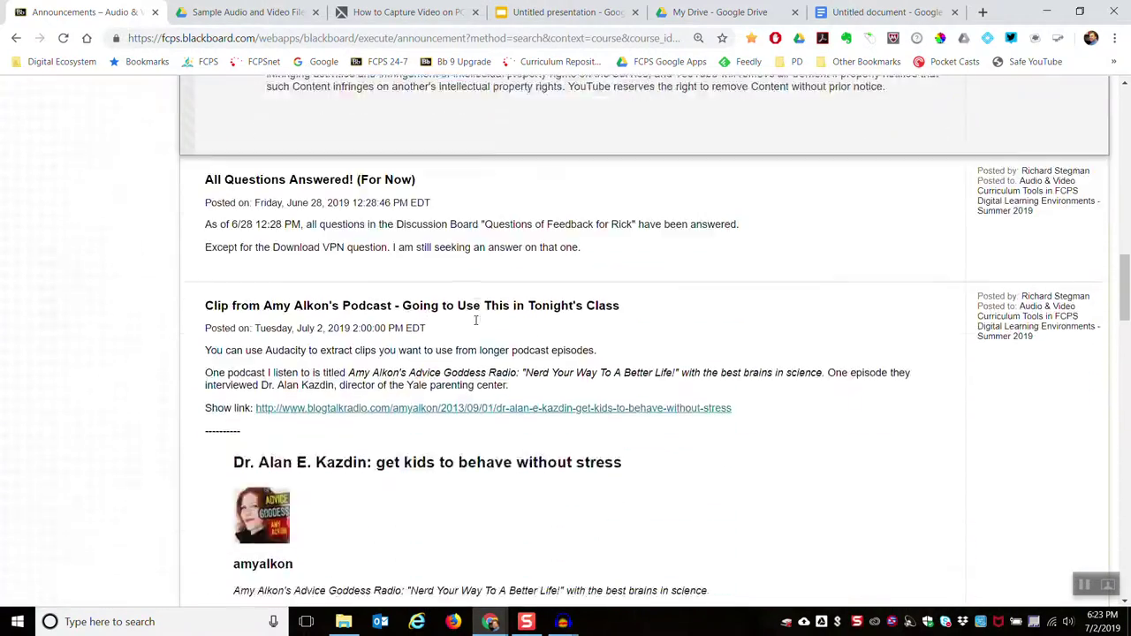
pyautogui.scroll(-3, 476, 321)
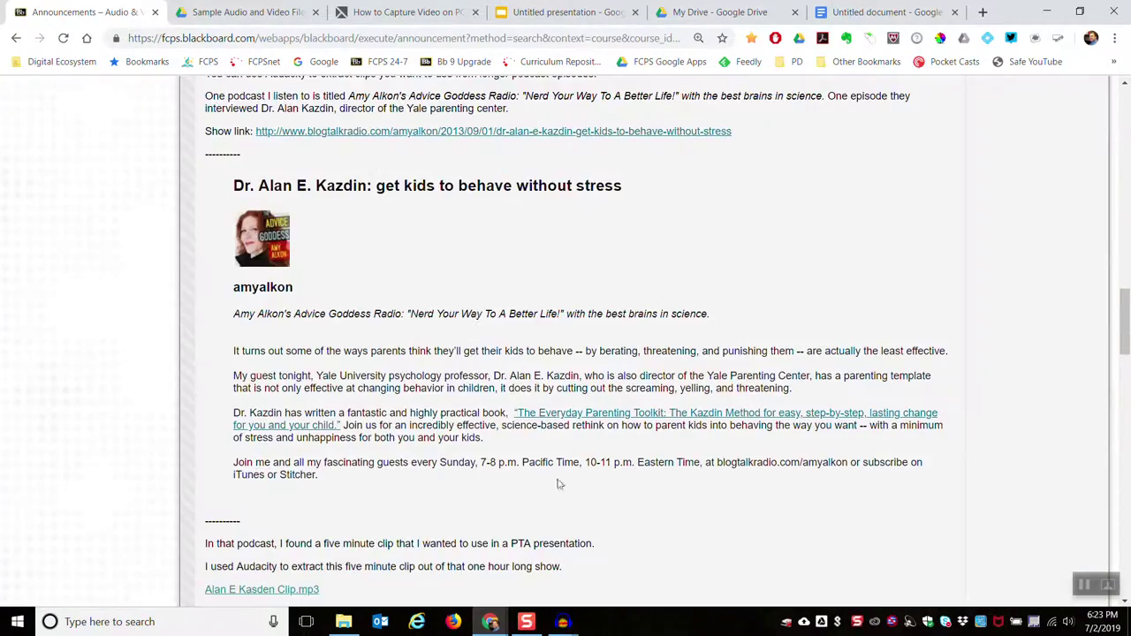
pyautogui.scroll(-1, 534, 455)
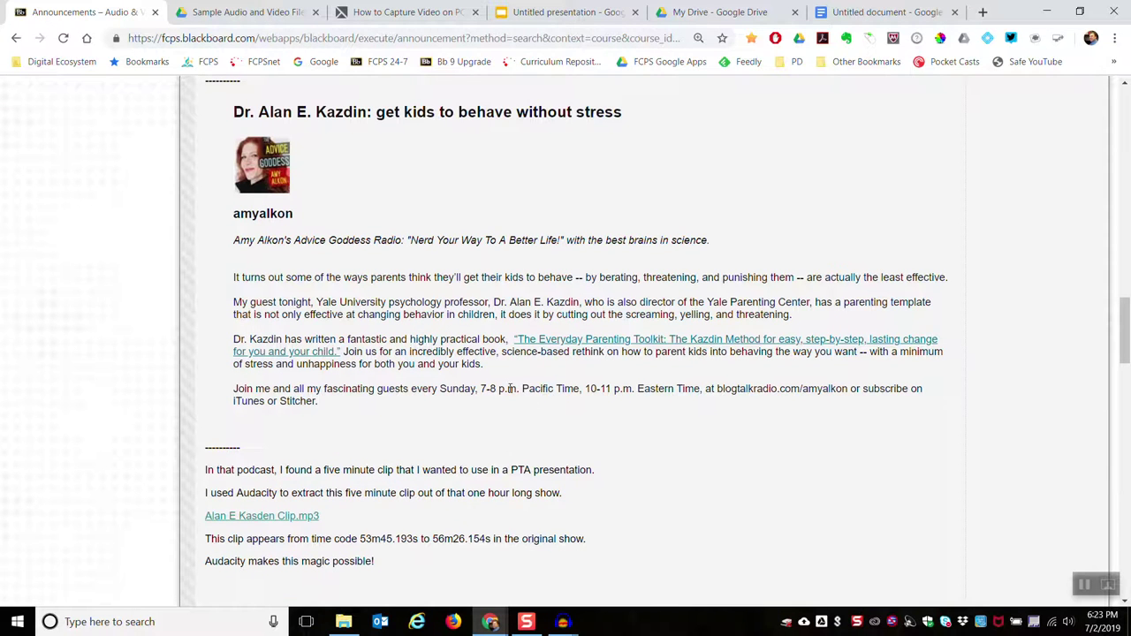
pyautogui.scroll(2, 444, 394)
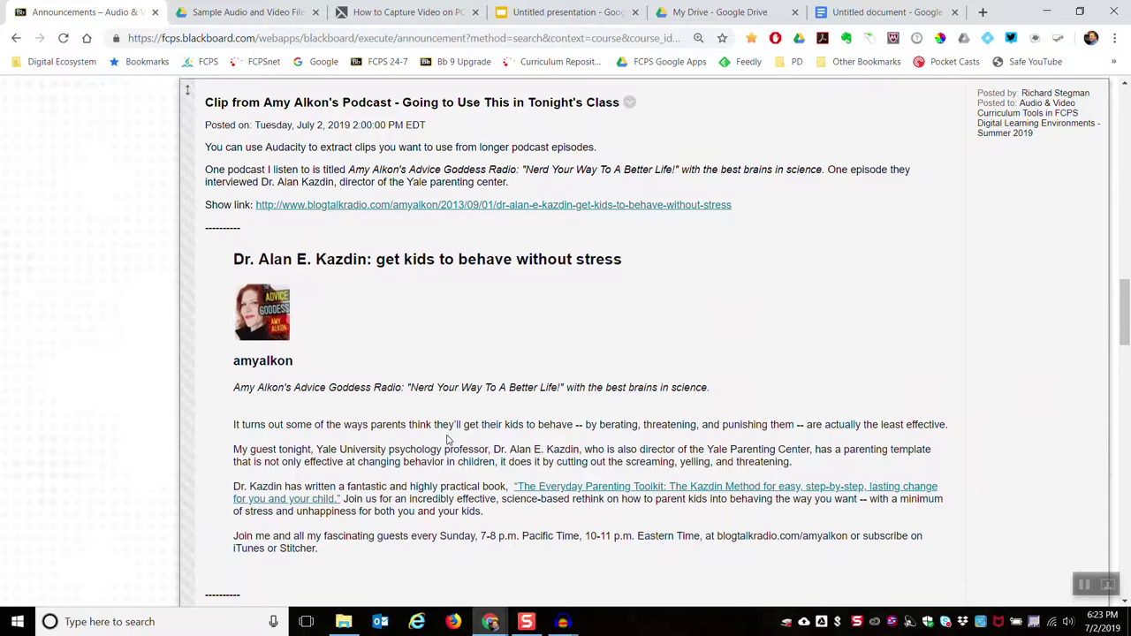
# Step: Look over the clip's time codes in the podcast post, and turn off Edit Mode for the course
pyautogui.scroll(-1, 448, 440)
pyautogui.scroll(-2, 448, 468)
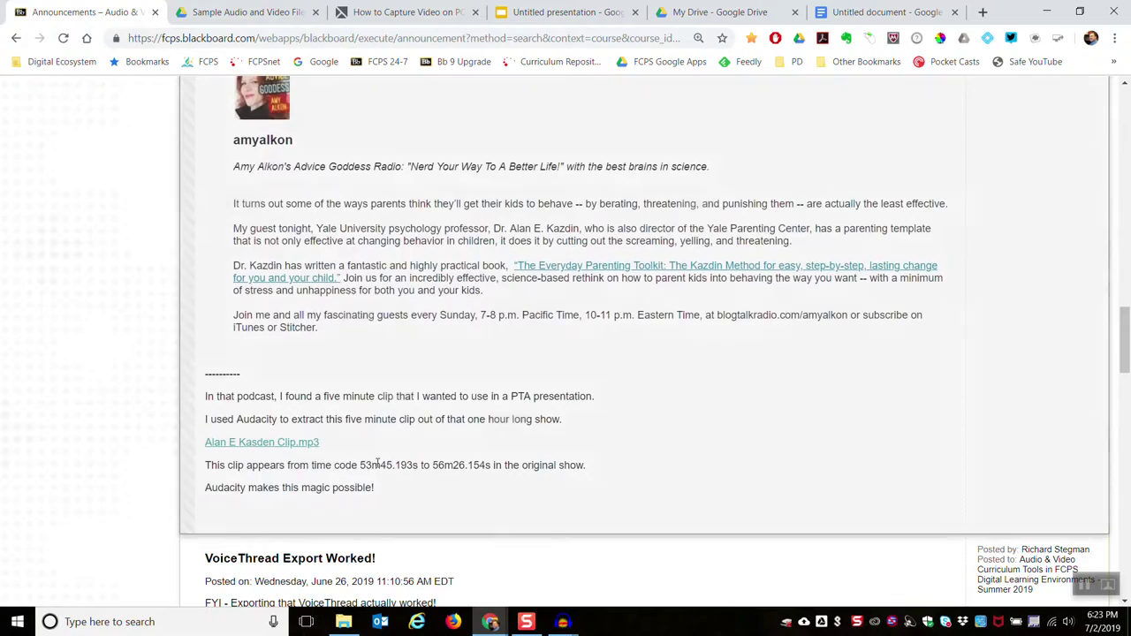
pyautogui.scroll(15, 1130, 368)
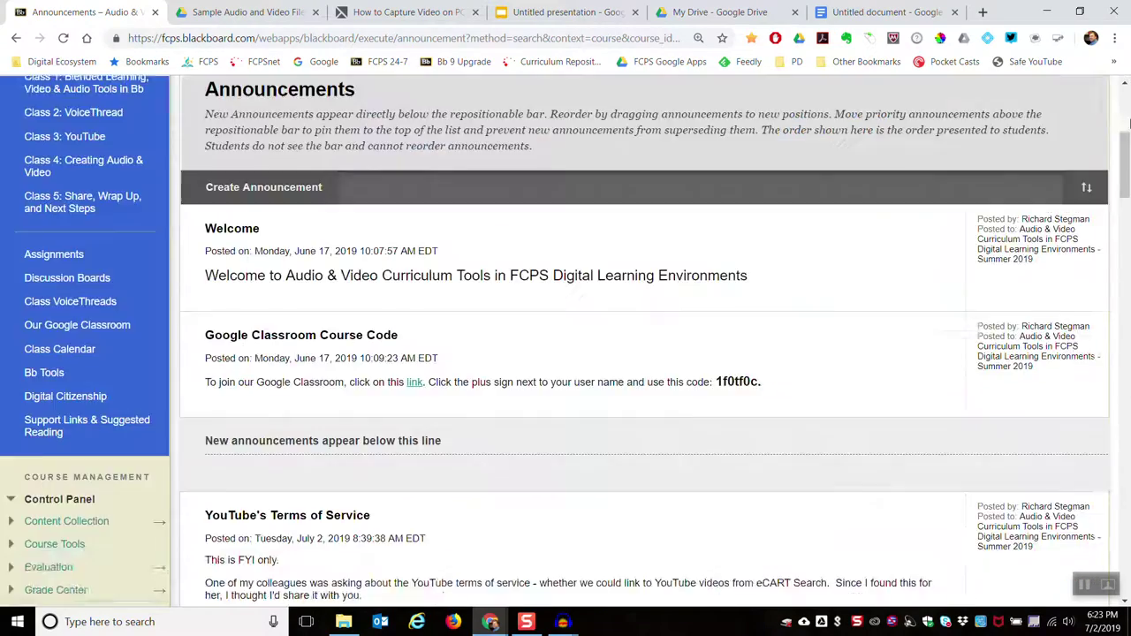
pyautogui.click(1054, 167)
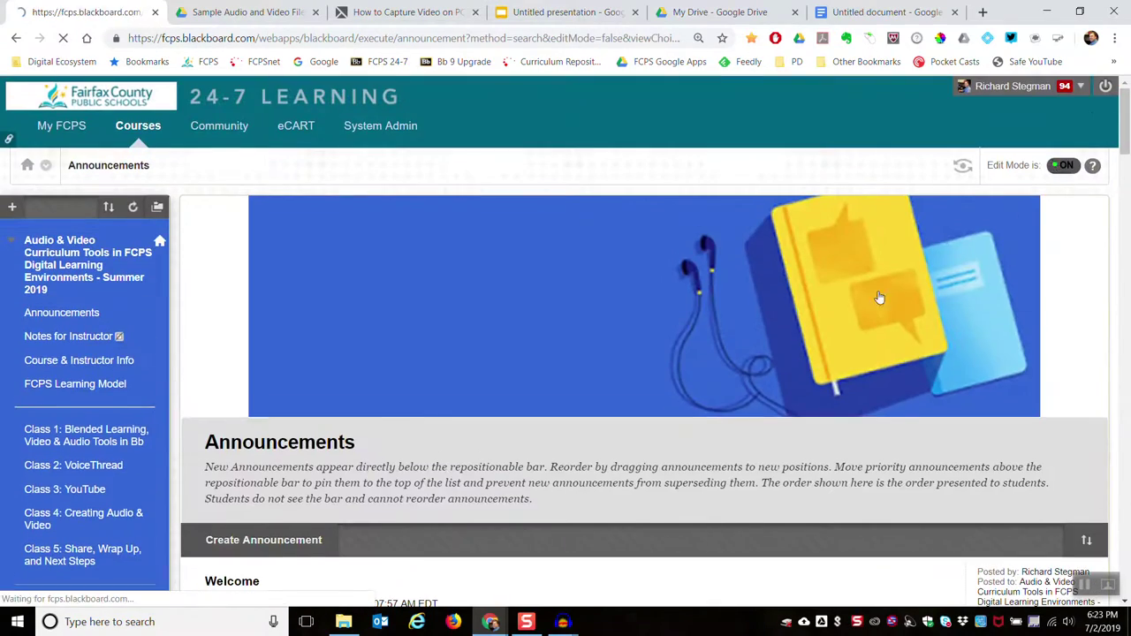
# Step: Return to the podcast clip post and highlight the clip's start and end time codes
pyautogui.scroll(-15, 676, 304)
pyautogui.scroll(-4, 672, 312)
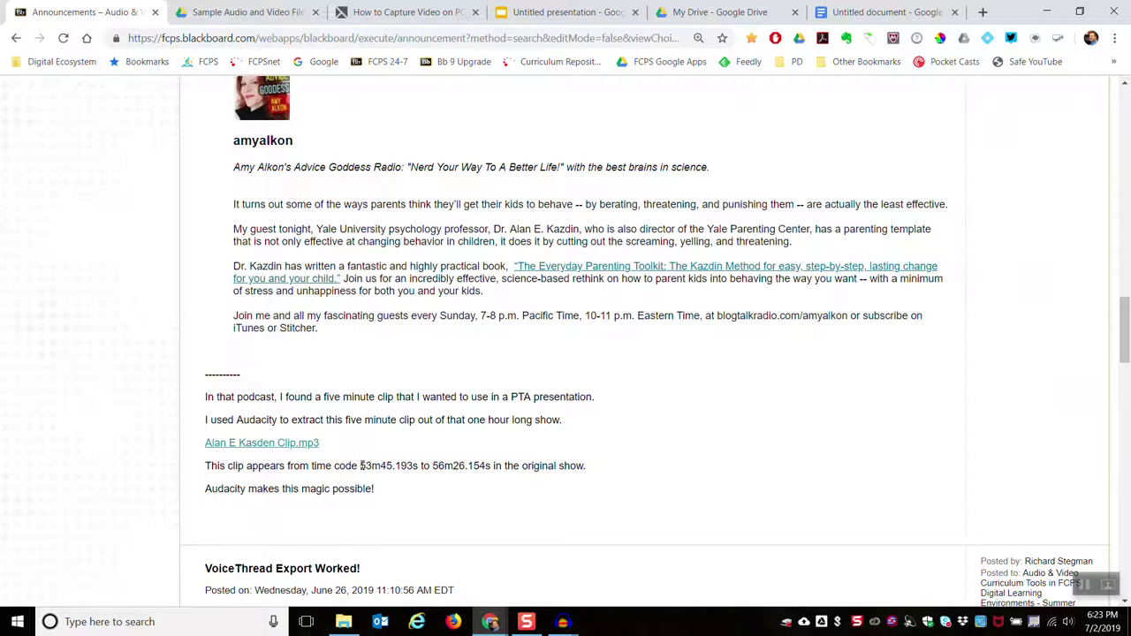
pyautogui.moveTo(361, 466); pyautogui.dragTo(397, 464)
pyautogui.moveTo(432, 466); pyautogui.dragTo(466, 459)
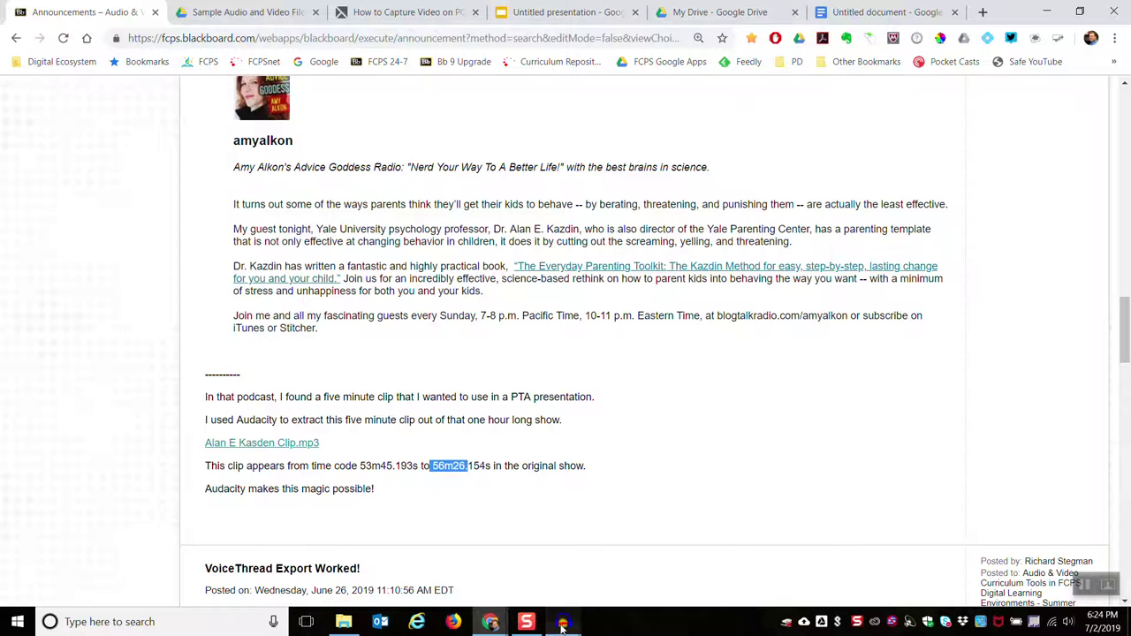
# Step: Switch to Audacity and play the podcast from about 55 min 23 s
pyautogui.moveTo(562, 626)
pyautogui.click(617, 558)
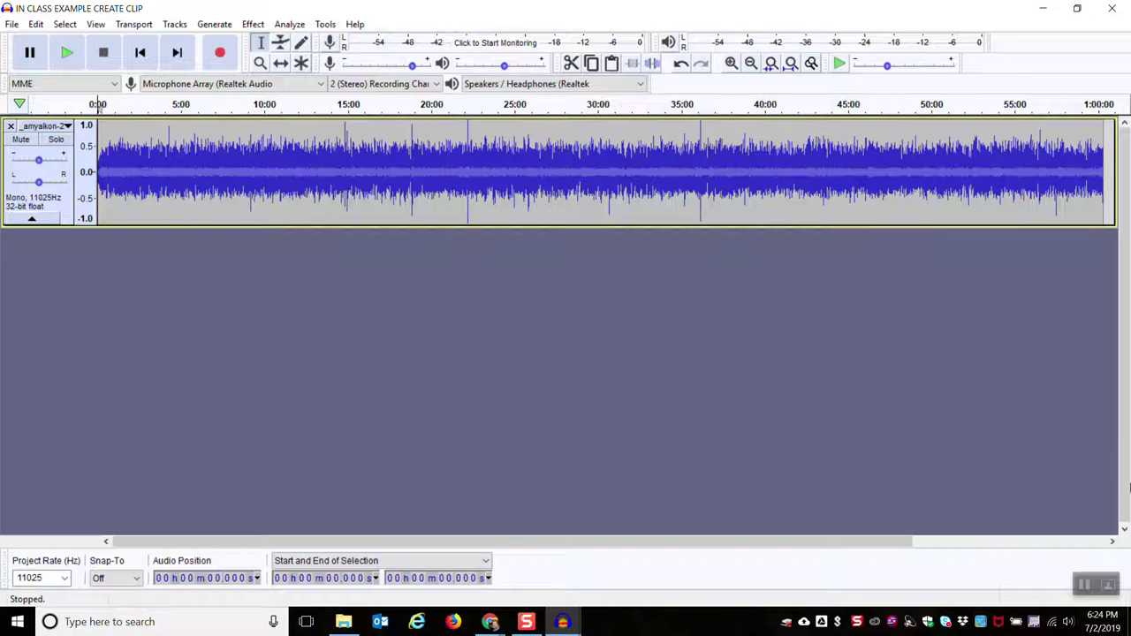
pyautogui.click(1015, 150)
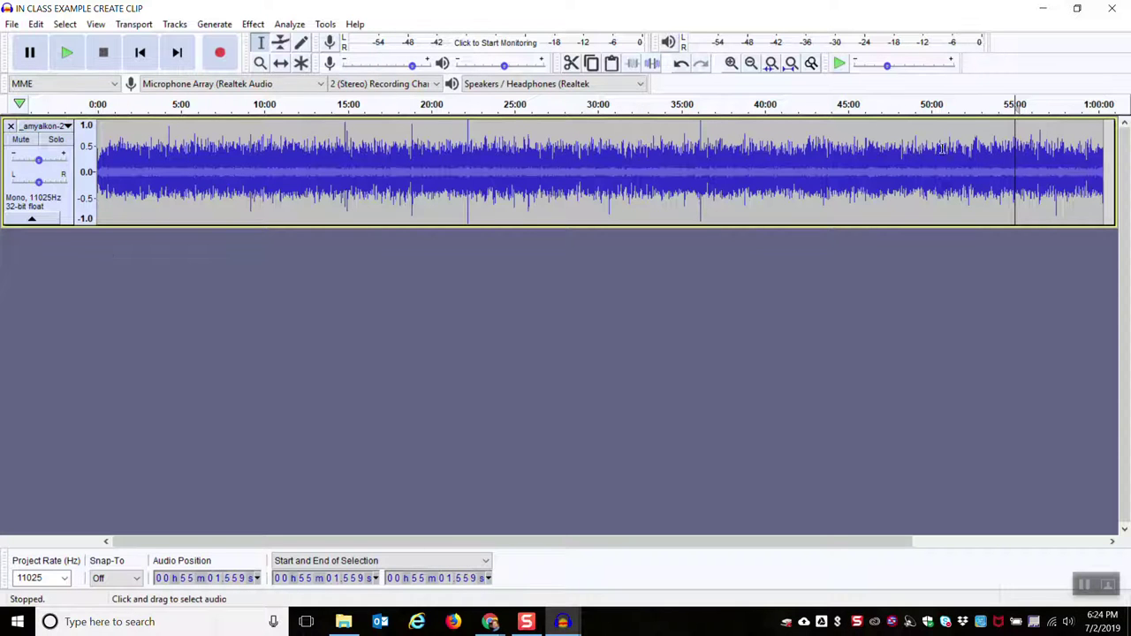
pyautogui.click(1021, 152)
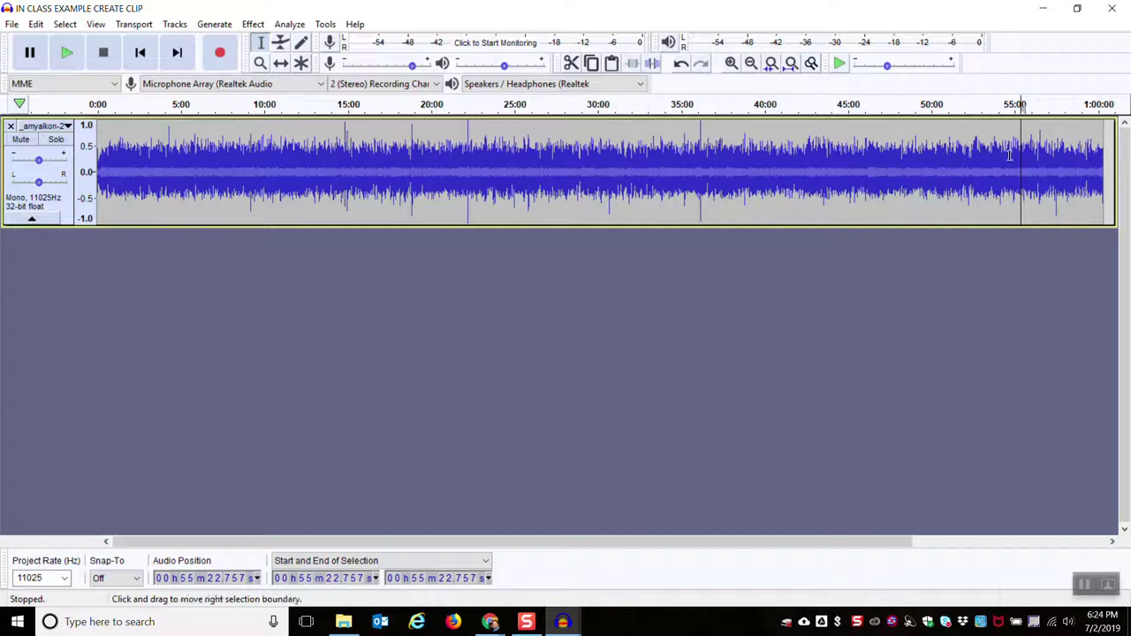
pyautogui.click(68, 55)
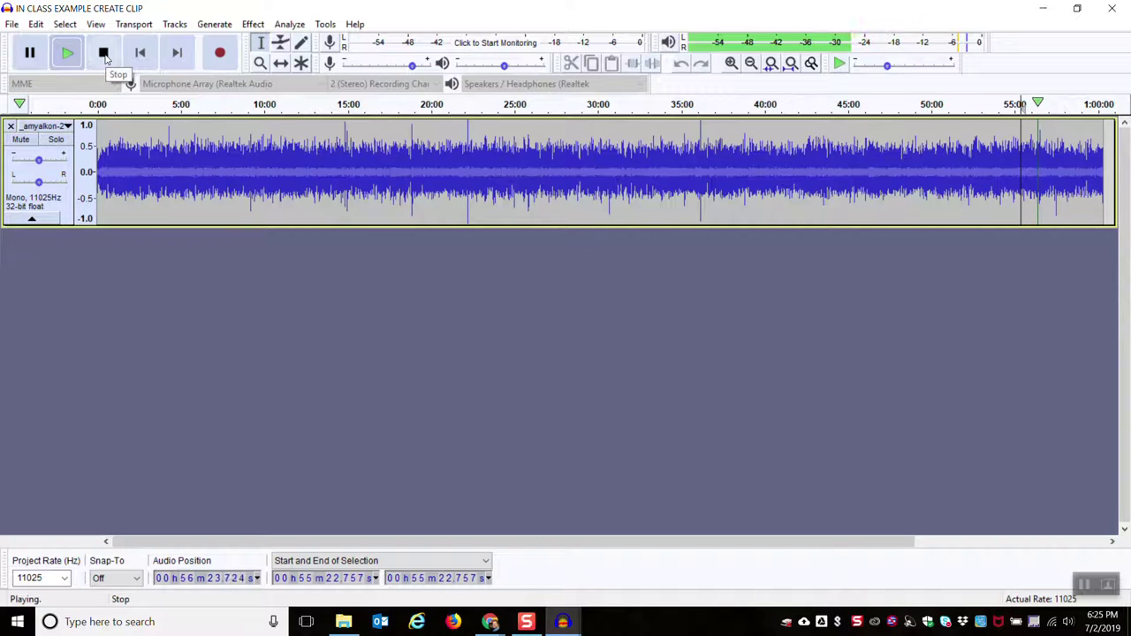
# Step: Pause playback at about 56 min 26 s and delete the audio from about 56 min 40 s to the end
pyautogui.click(30, 52)
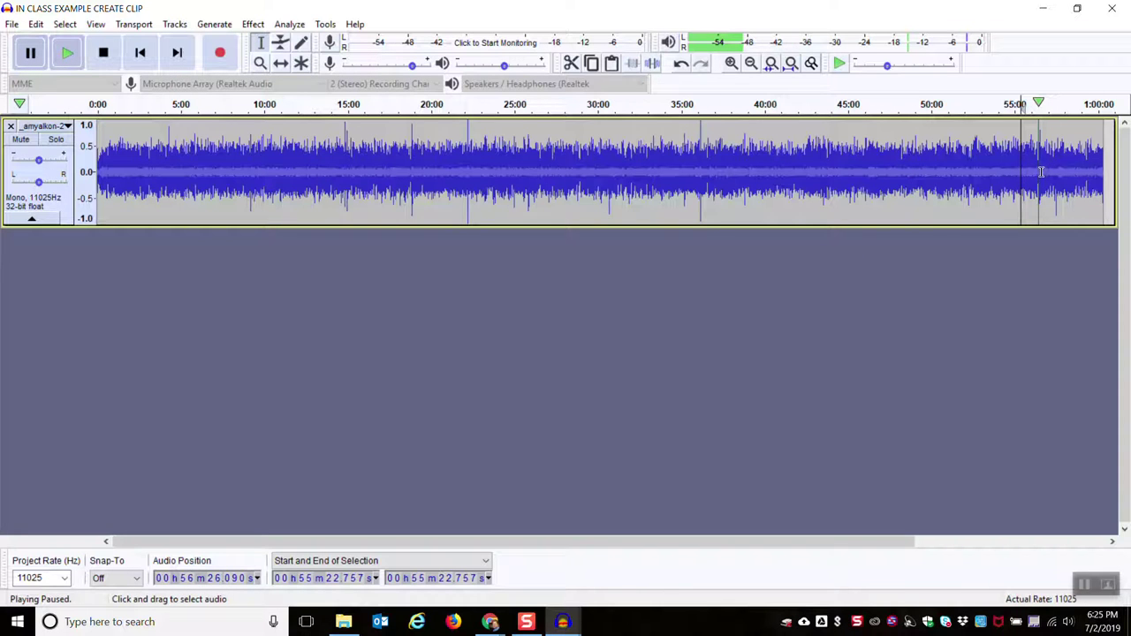
pyautogui.moveTo(1042, 171); pyautogui.dragTo(1119, 181)
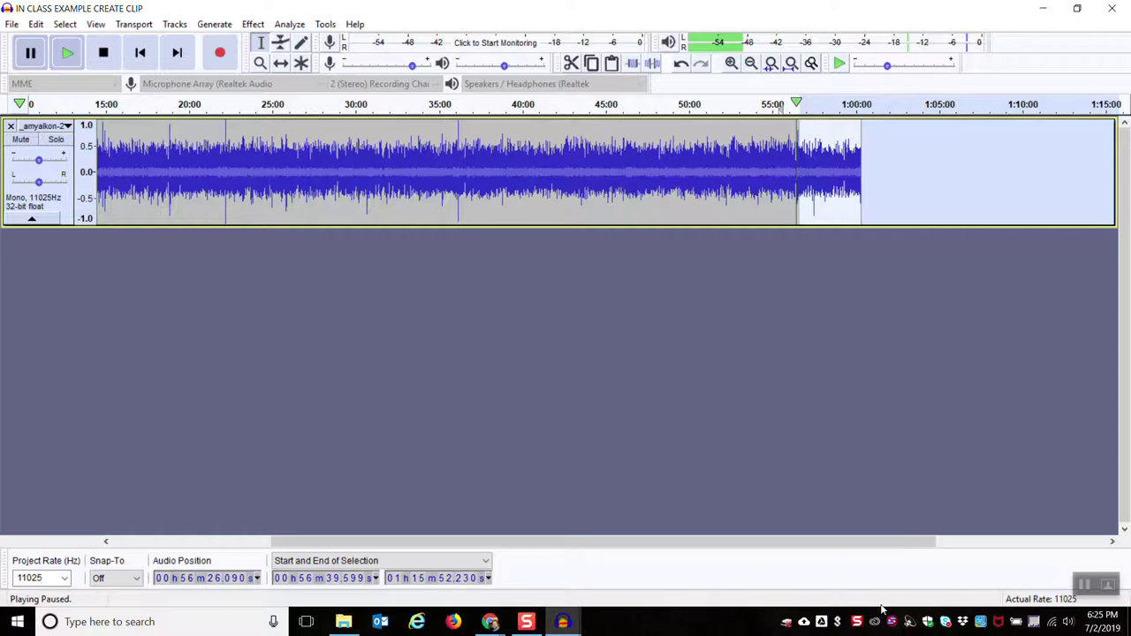
pyautogui.press('Delete')
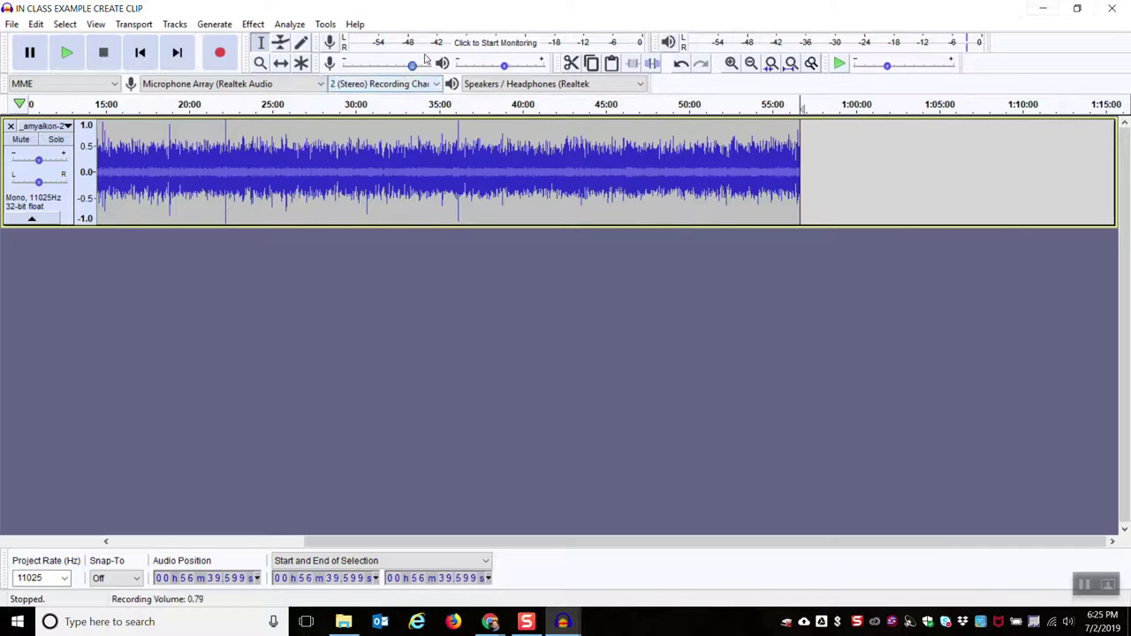
pyautogui.click(738, 167)
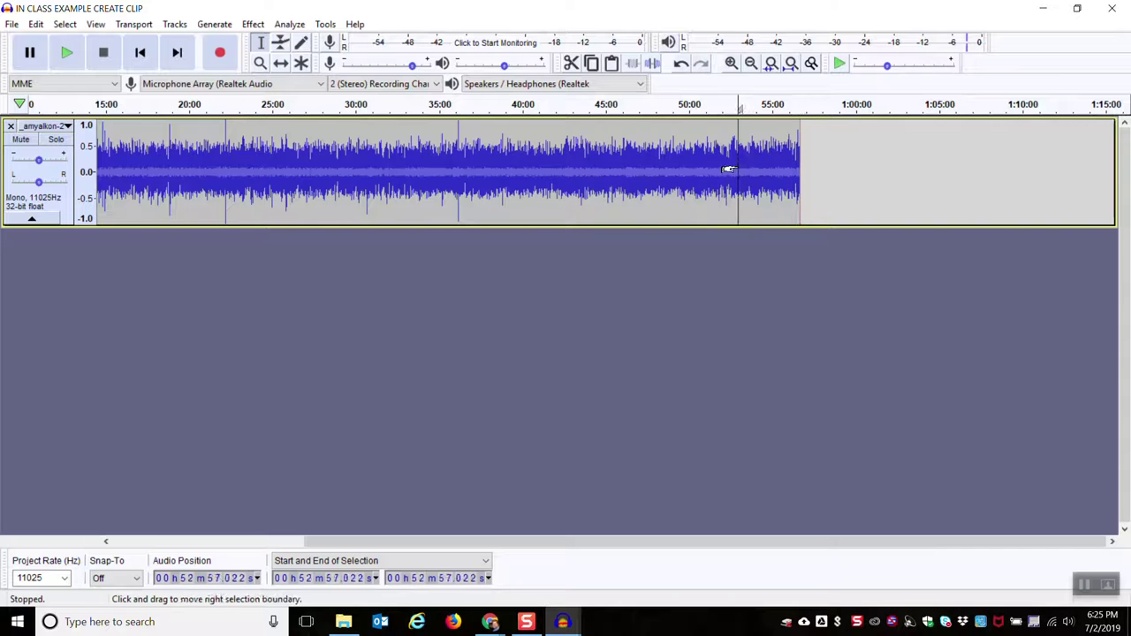
pyautogui.click(690, 170)
pyautogui.click(478, 172)
pyautogui.click(586, 172)
pyautogui.click(689, 171)
pyautogui.click(632, 171)
pyautogui.click(479, 172)
pyautogui.click(360, 172)
pyautogui.click(587, 173)
pyautogui.click(668, 174)
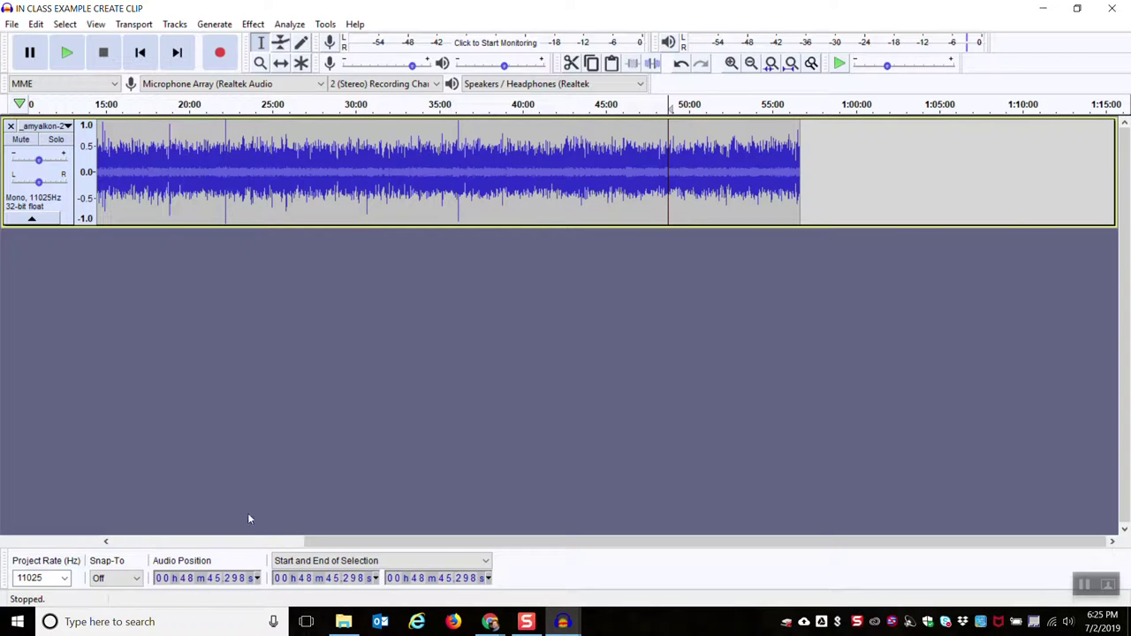
# Step: Place the cursor at about 53 min 39 s and delete all audio from the track's beginning up to it
pyautogui.click(712, 164)
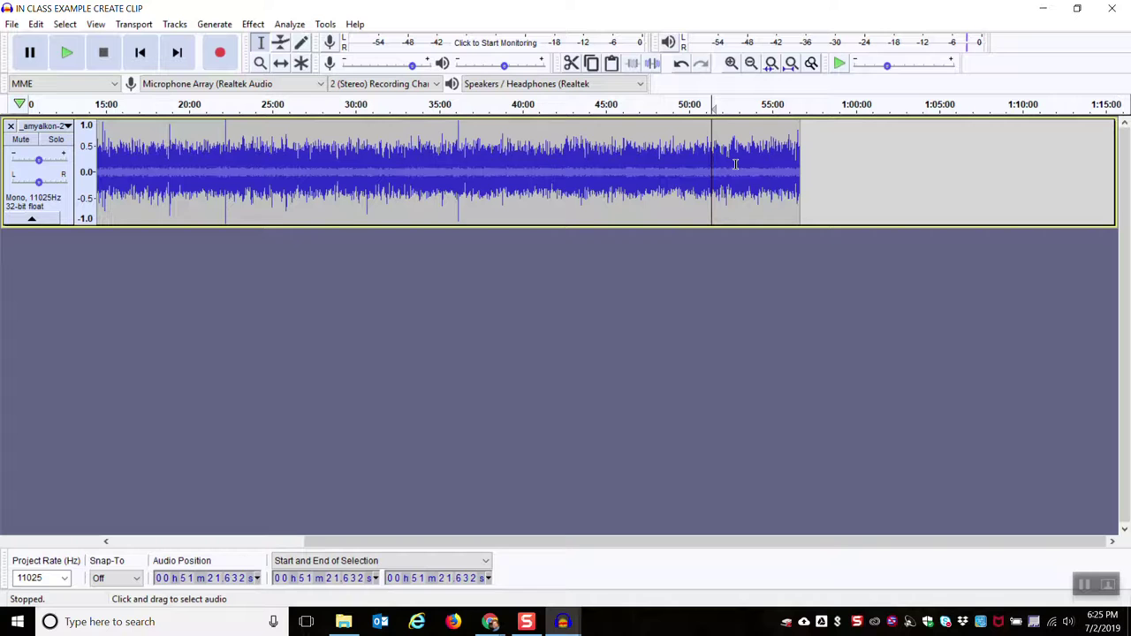
pyautogui.click(734, 164)
pyautogui.click(739, 165)
pyautogui.click(743, 163)
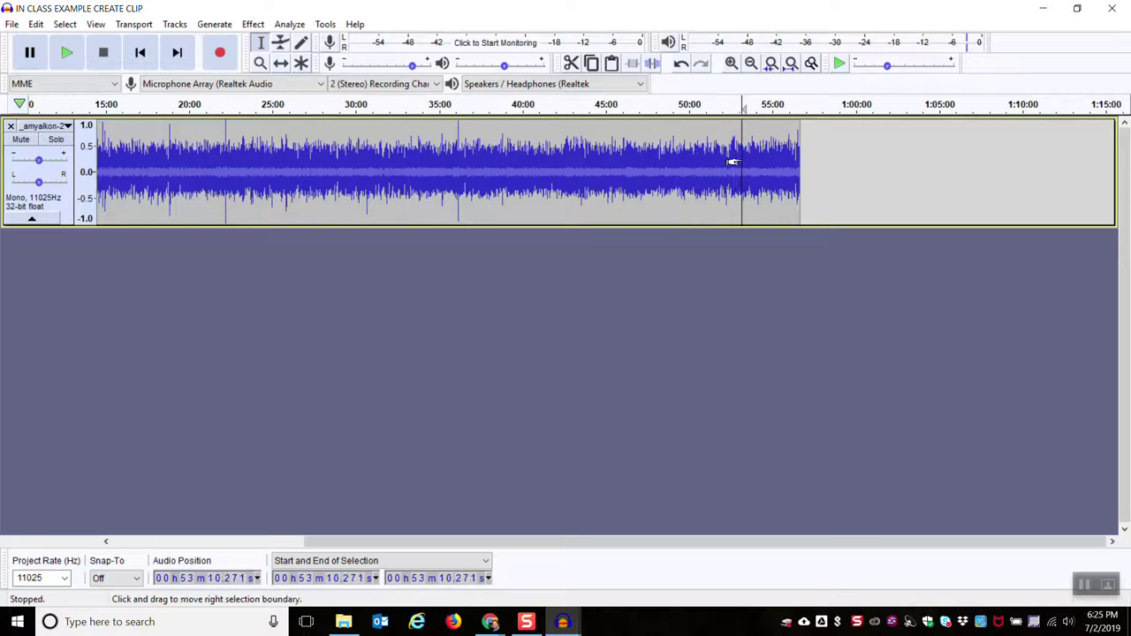
pyautogui.click(750, 157)
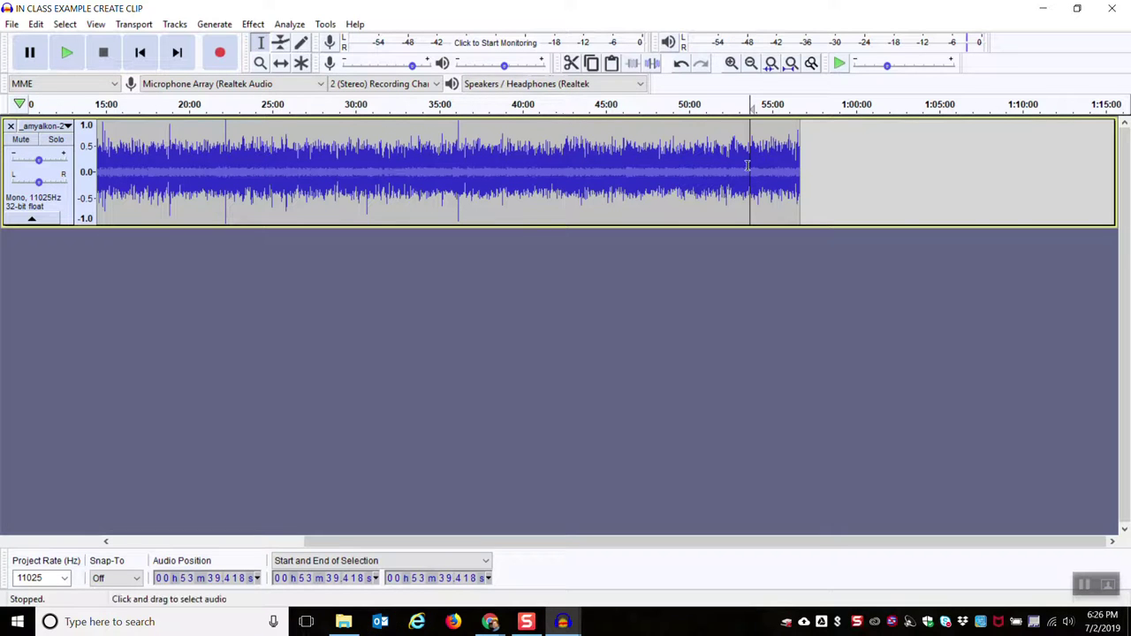
pyautogui.moveTo(749, 168); pyautogui.dragTo(53, 177)
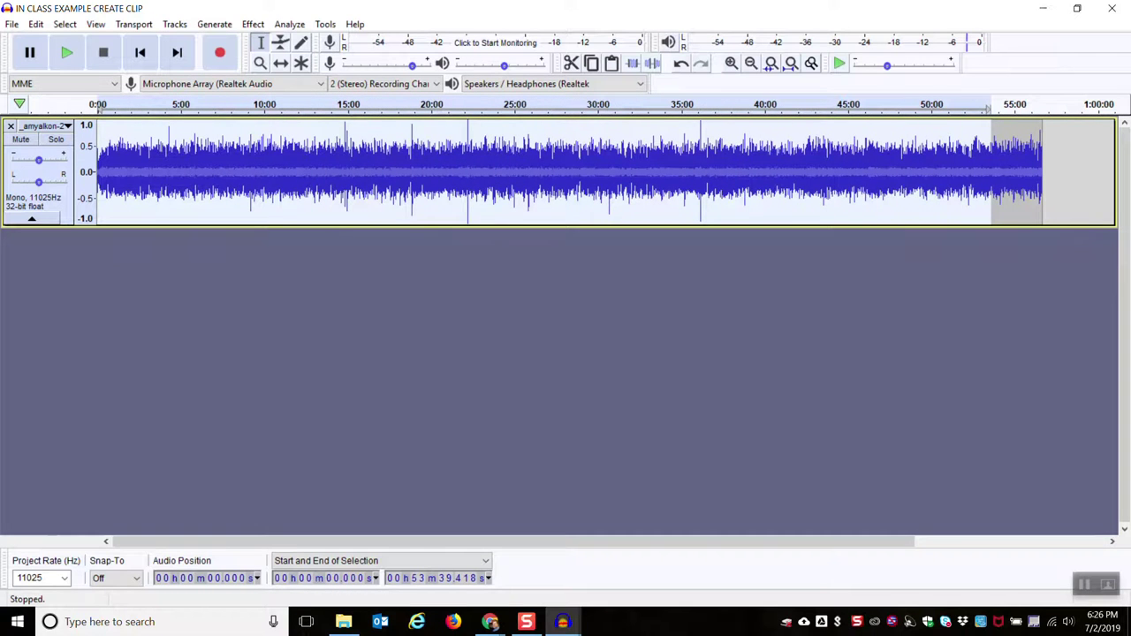
pyautogui.press('Delete')
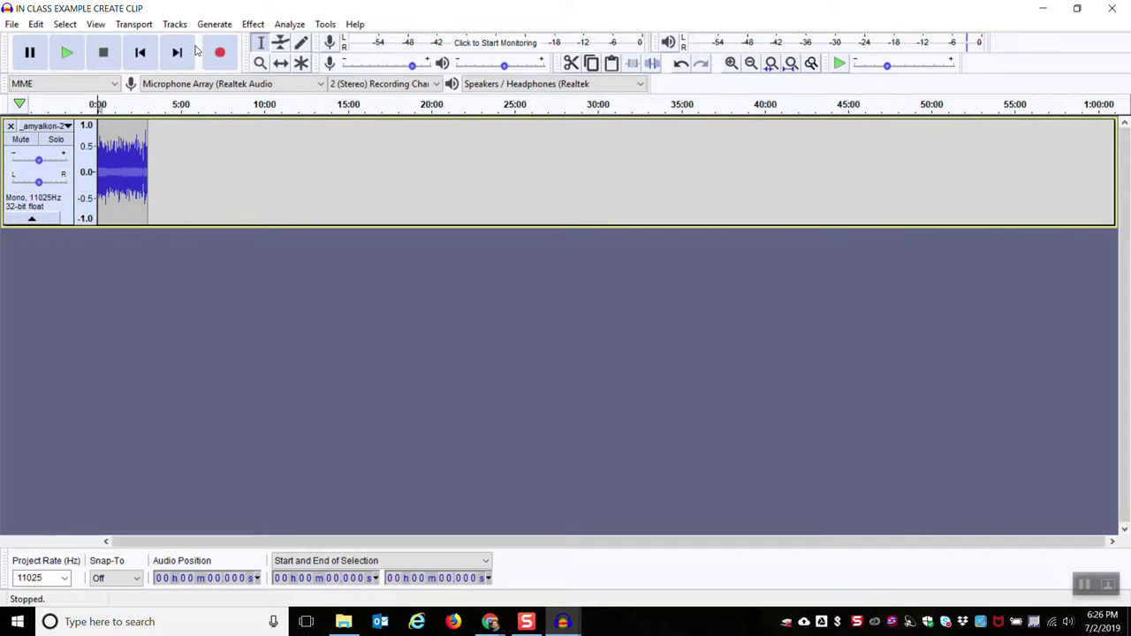
# Step: Zoom in on the remaining audio in several stages and play it from the beginning
pyautogui.click(95, 24)
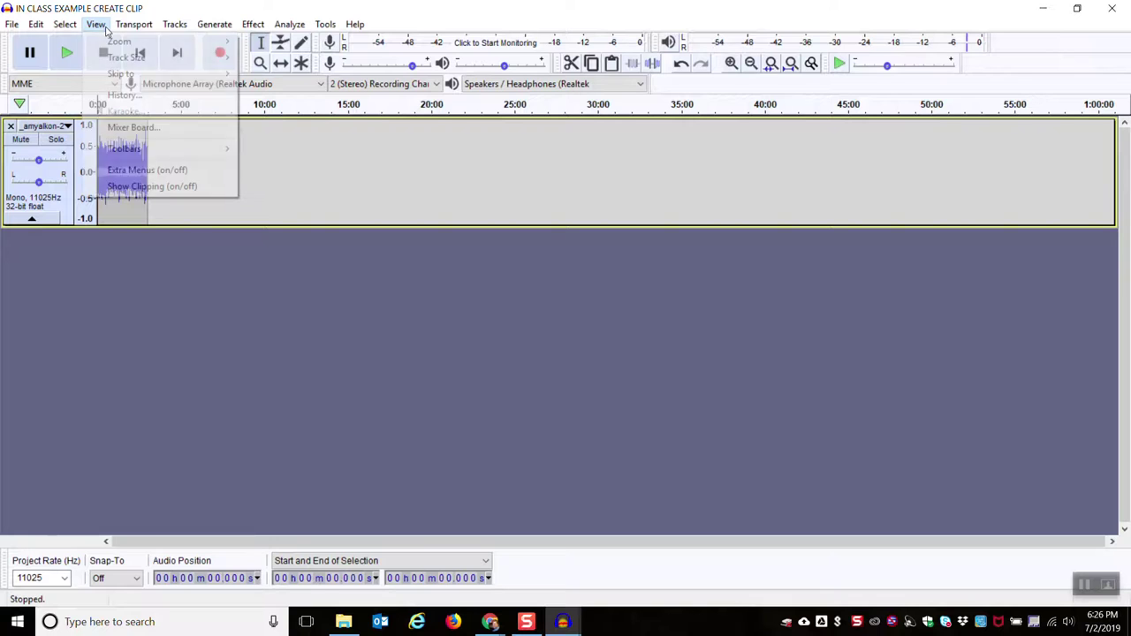
pyautogui.moveTo(115, 42)
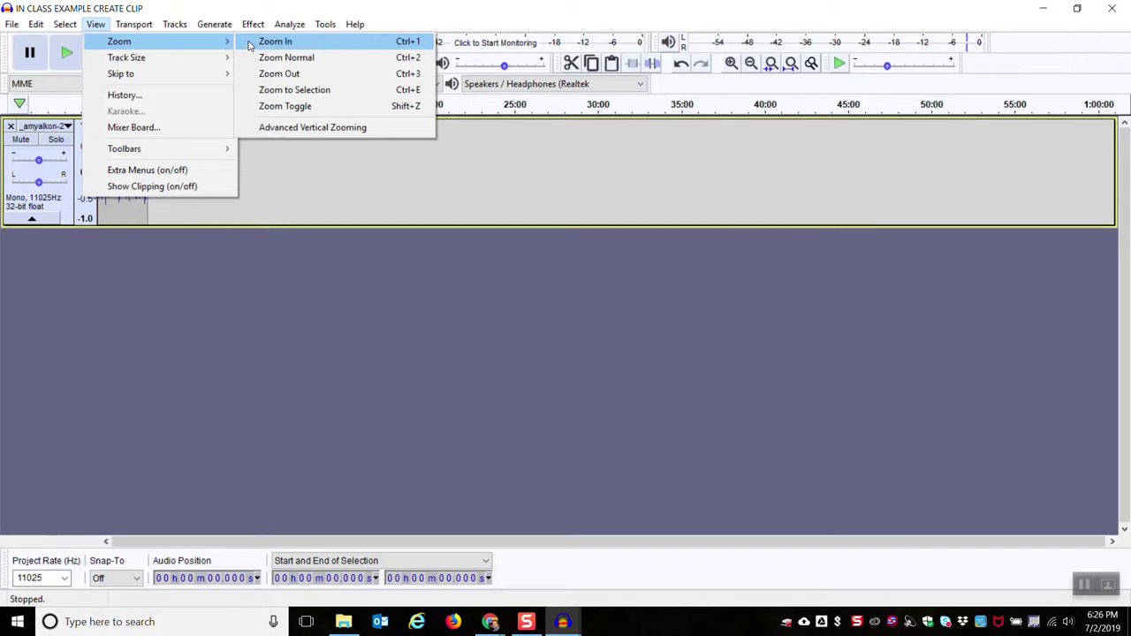
pyautogui.click(410, 44)
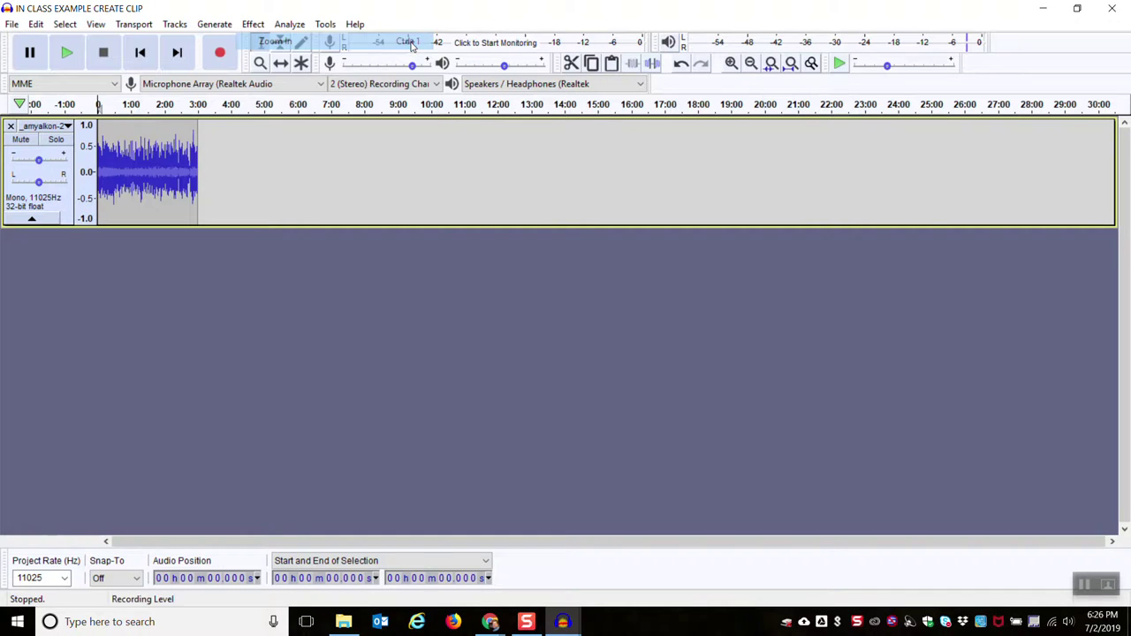
pyautogui.hotkey('ctrl', '1')
pyautogui.hotkey('ctrl', '1')
pyautogui.hotkey('ctrl', '1')
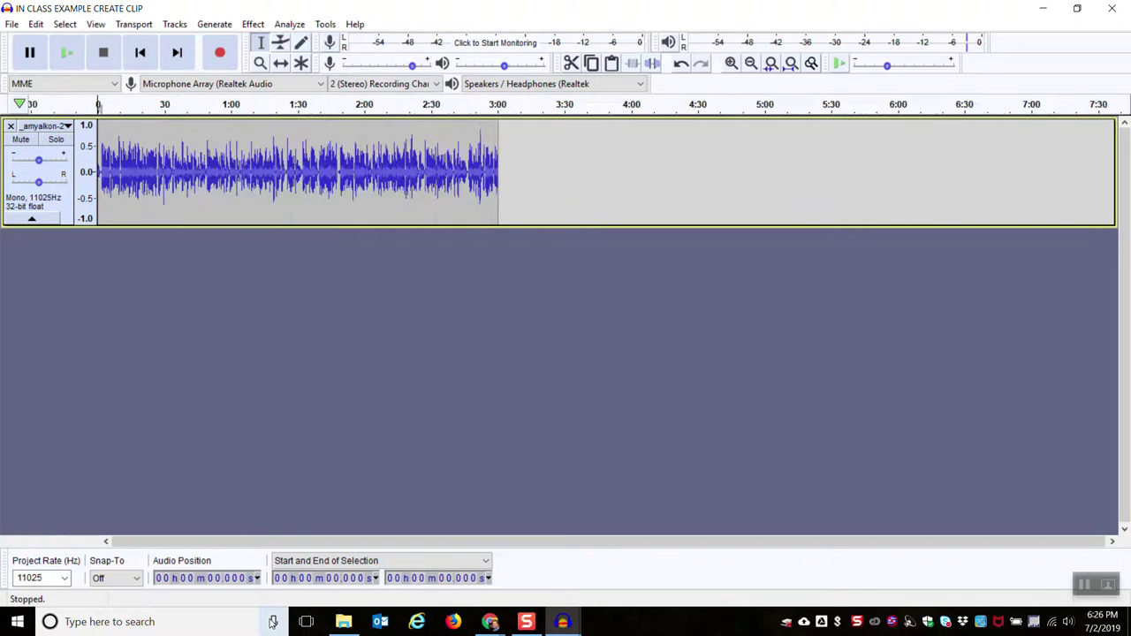
pyautogui.hotkey('ctrl', '1')
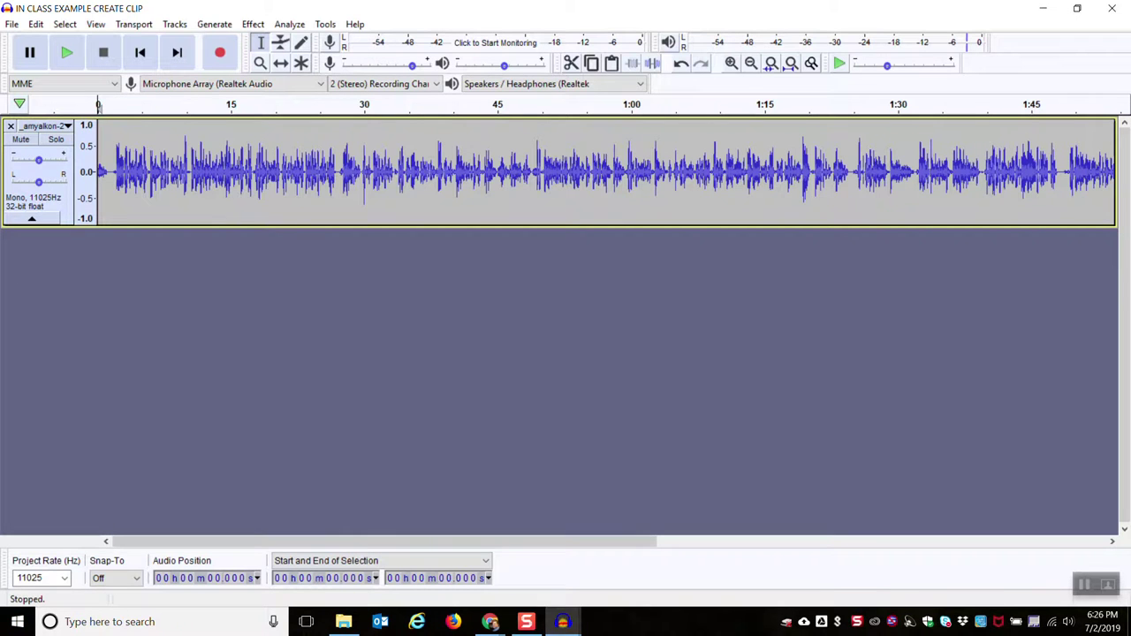
pyautogui.click(66, 53)
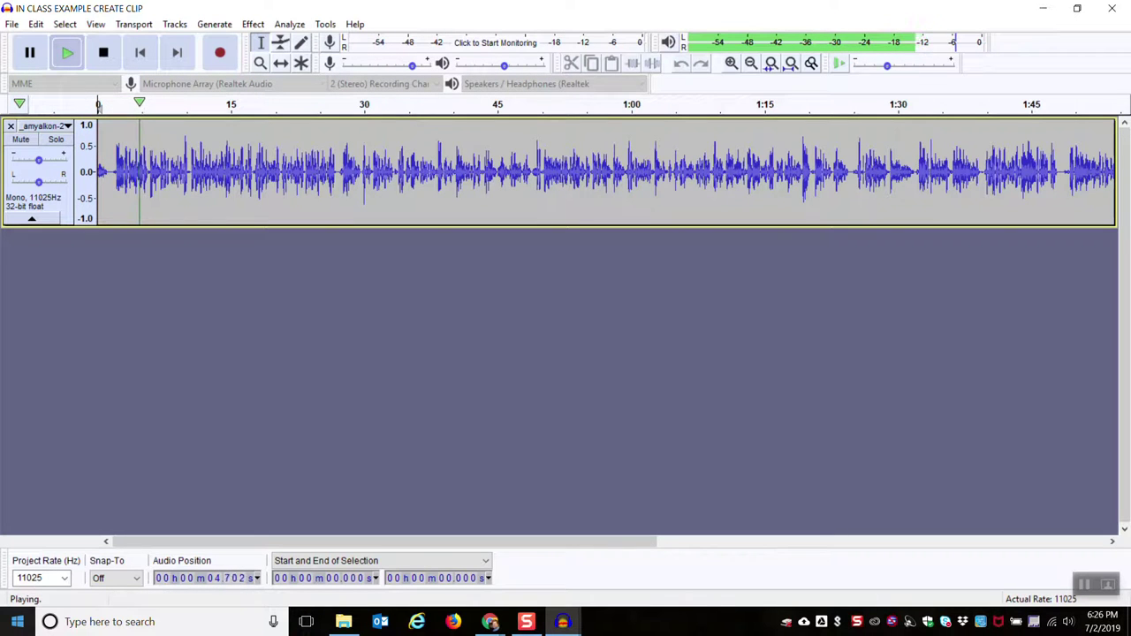
pyautogui.hotkey('ctrl', '1')
pyautogui.hotkey('ctrl', '1')
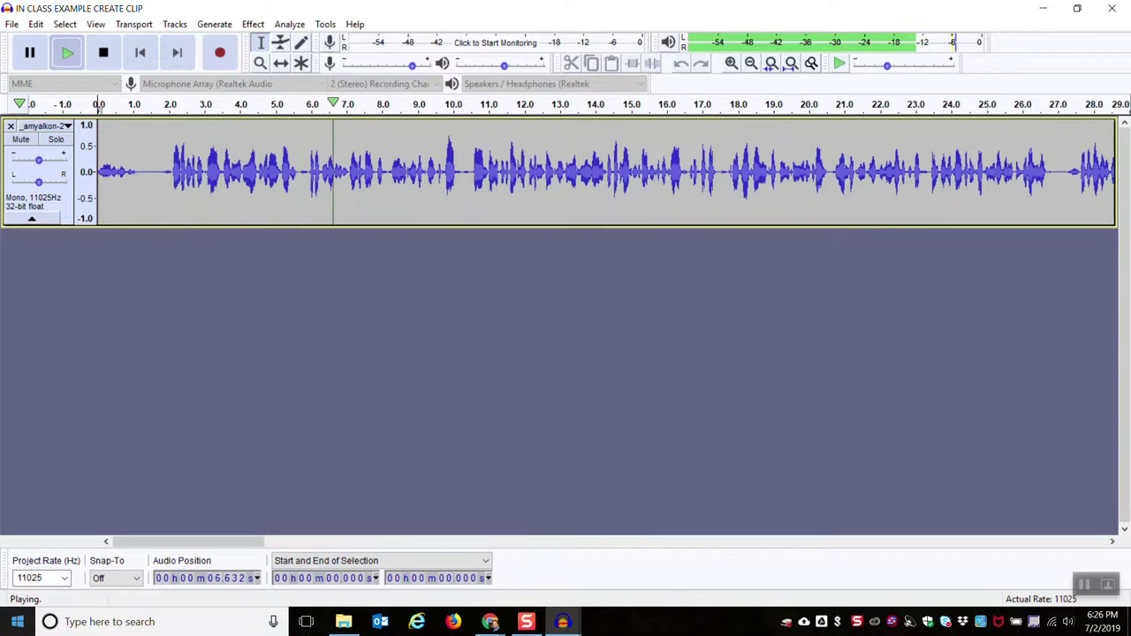
# Step: Replay the audio from about 4.5 s to find the cut point, and delete the first 5.6 s of the track
pyautogui.click(301, 172)
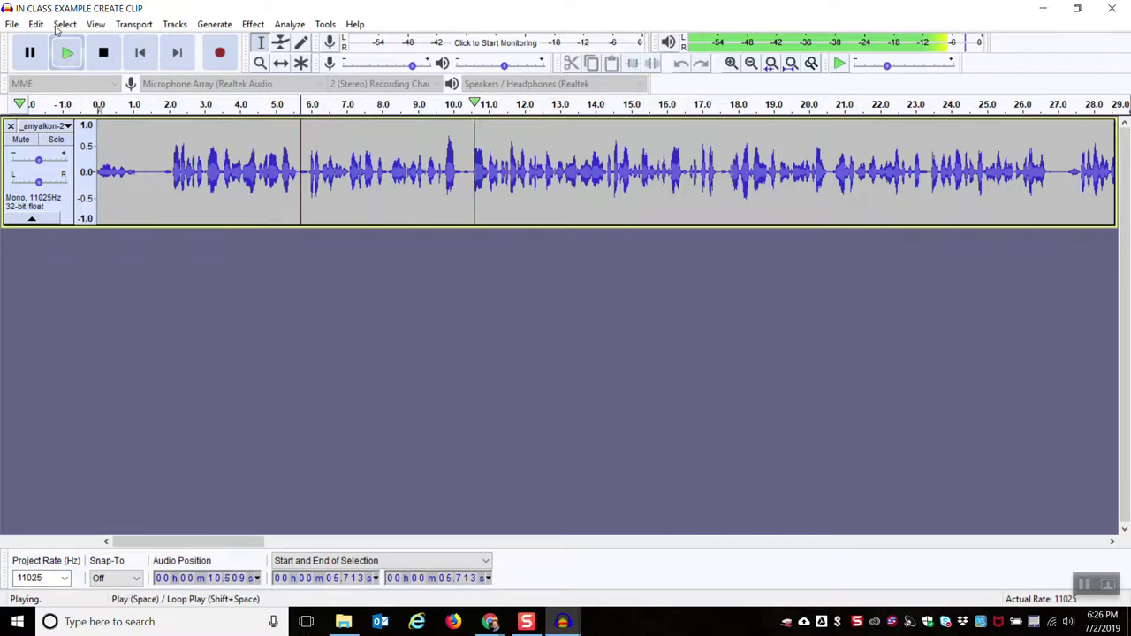
pyautogui.click(102, 52)
pyautogui.click(259, 172)
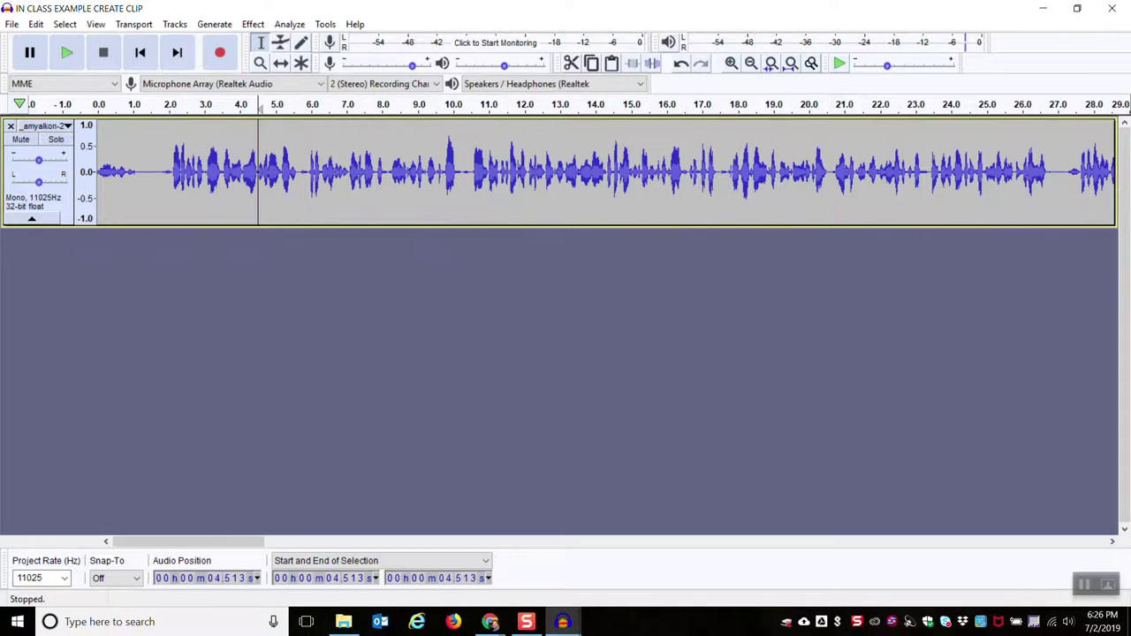
pyautogui.click(66, 53)
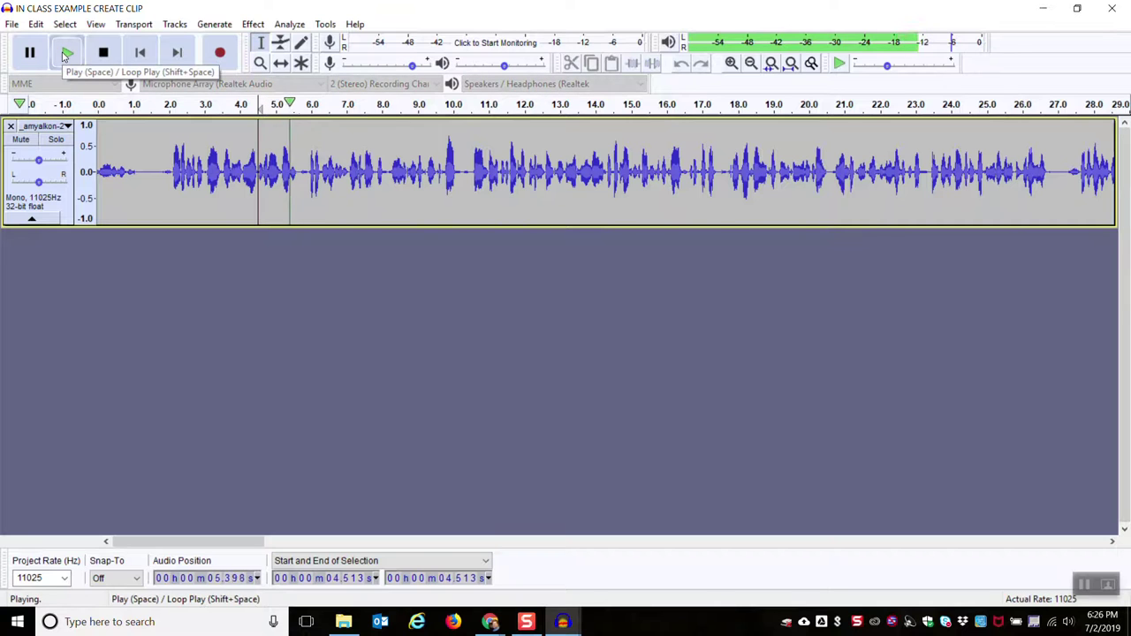
pyautogui.click(67, 53)
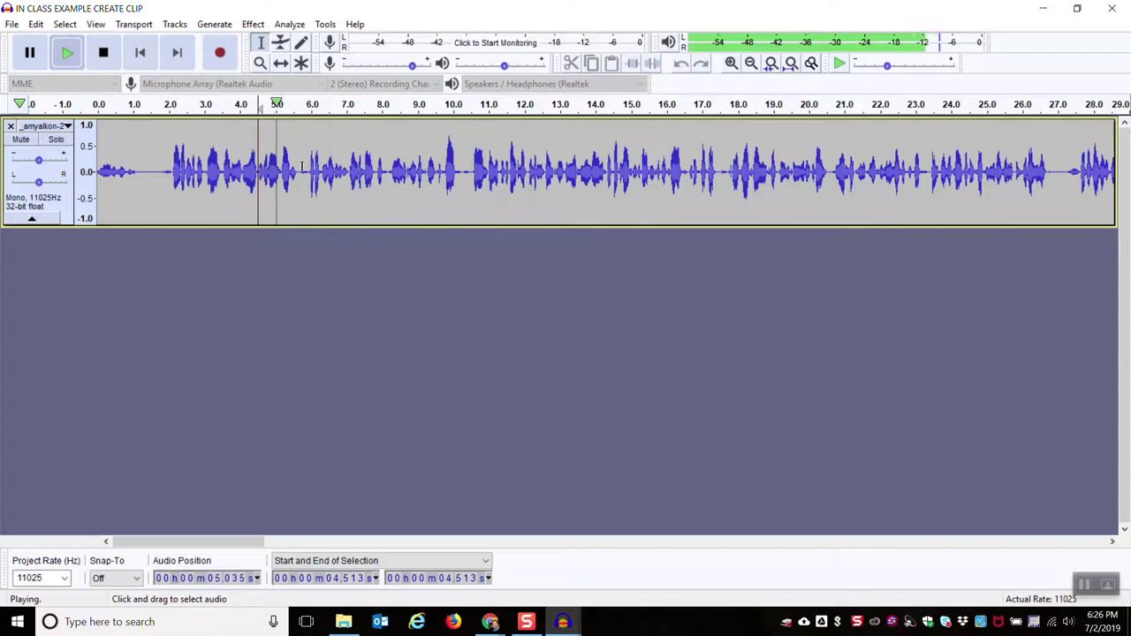
pyautogui.press('space')
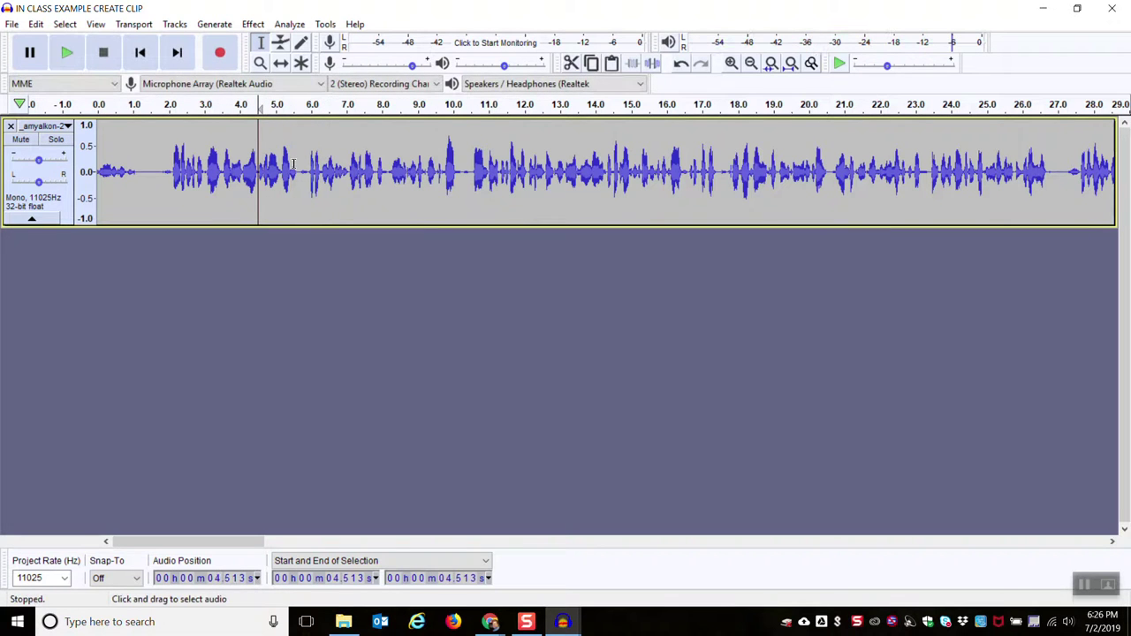
pyautogui.moveTo(298, 168); pyautogui.dragTo(98, 173)
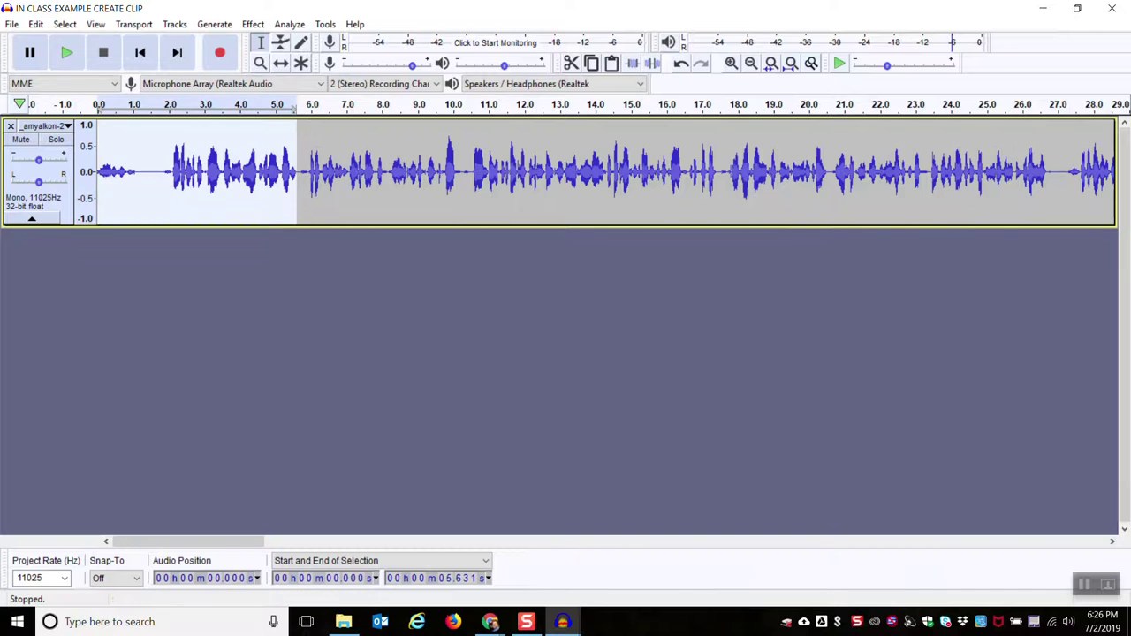
pyautogui.press('Delete')
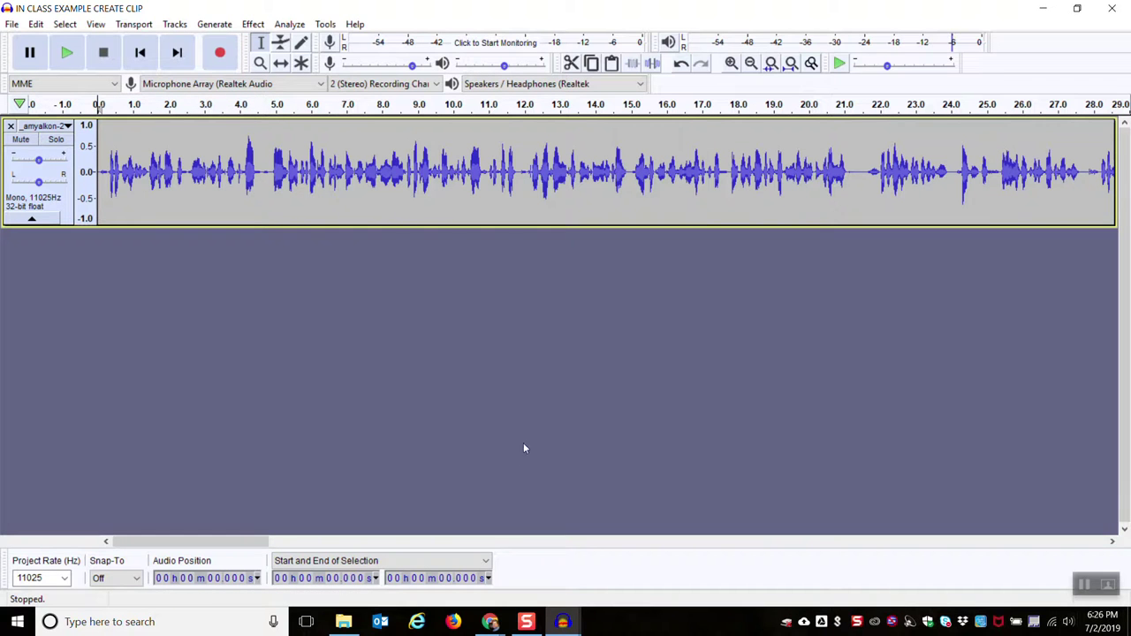
# Step: Replay the track's ending from about 2 min 34.7 s to find the cut point, and delete everything after about 2 min 41 s
pyautogui.moveTo(173, 541); pyautogui.dragTo(1030, 621)
pyautogui.click(154, 168)
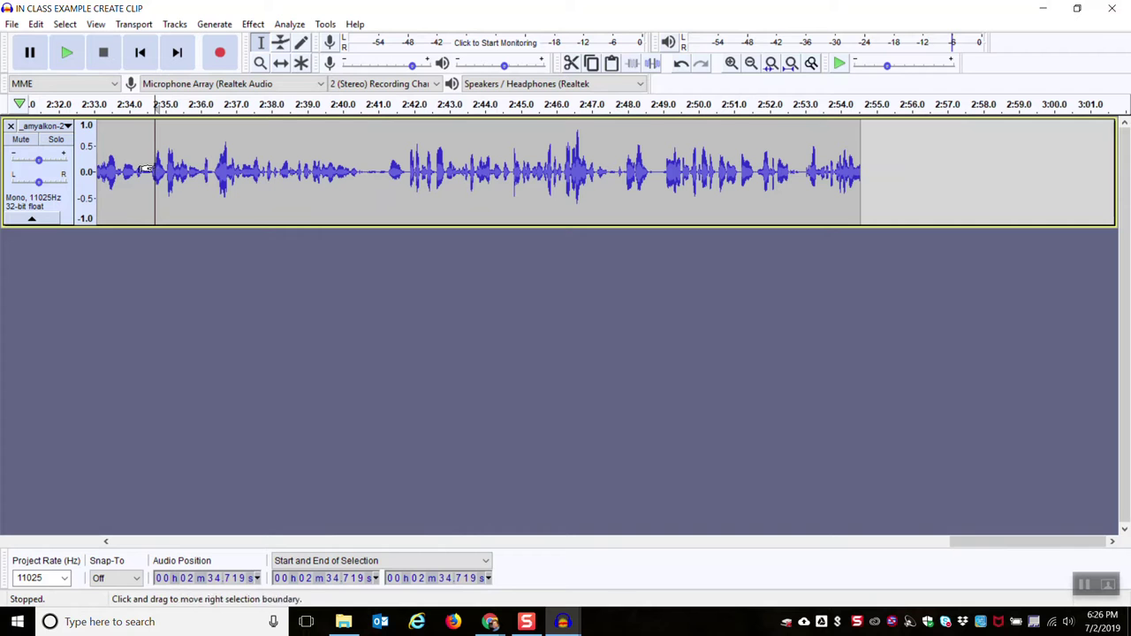
pyautogui.click(69, 54)
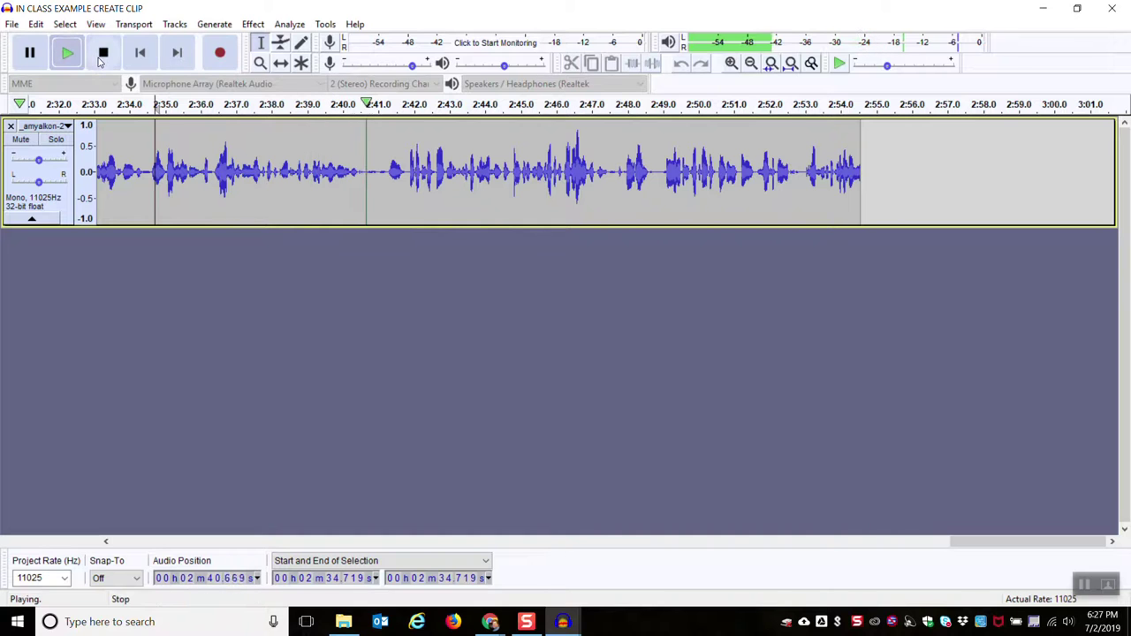
pyautogui.press('space')
pyautogui.moveTo(379, 168); pyautogui.dragTo(1118, 173)
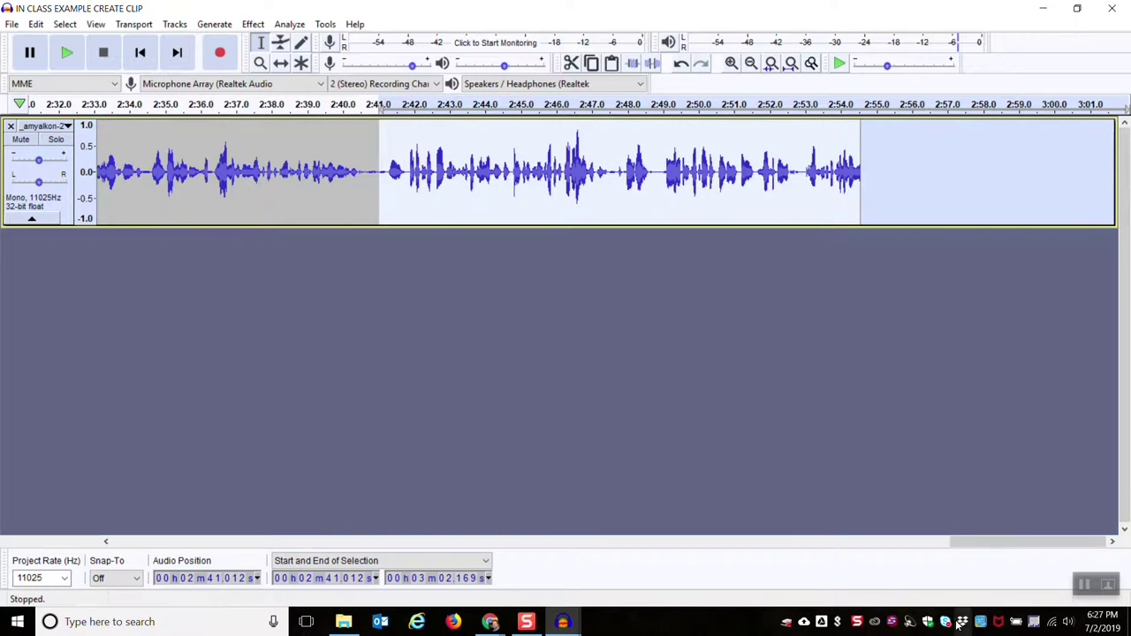
pyautogui.press('Delete')
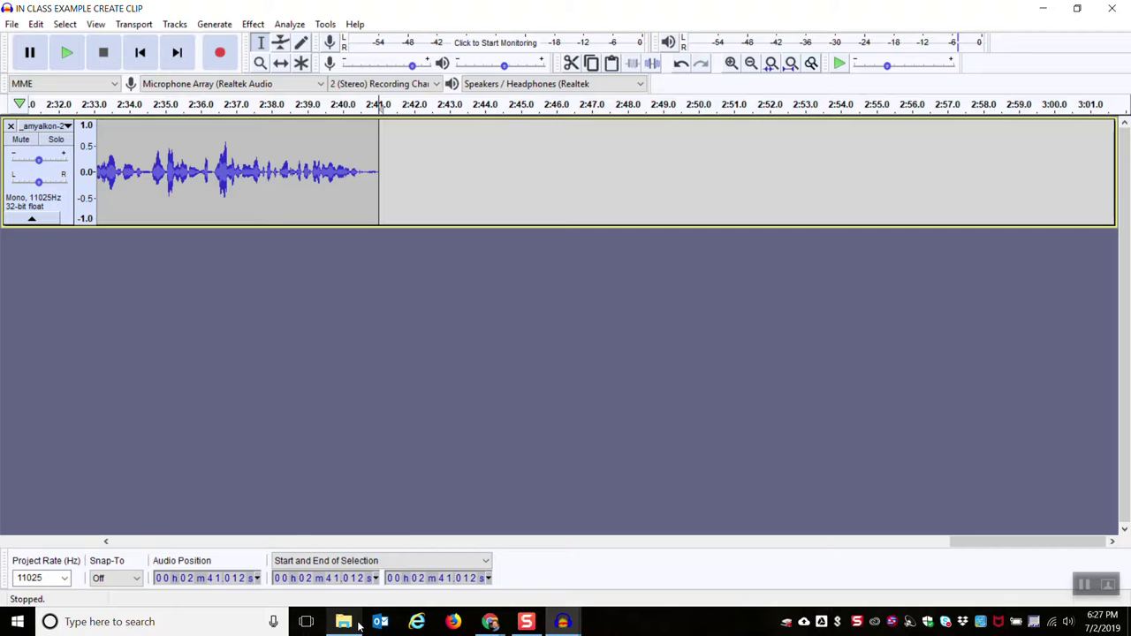
# Step: Save the trimmed project under its existing name
pyautogui.moveTo(359, 626)
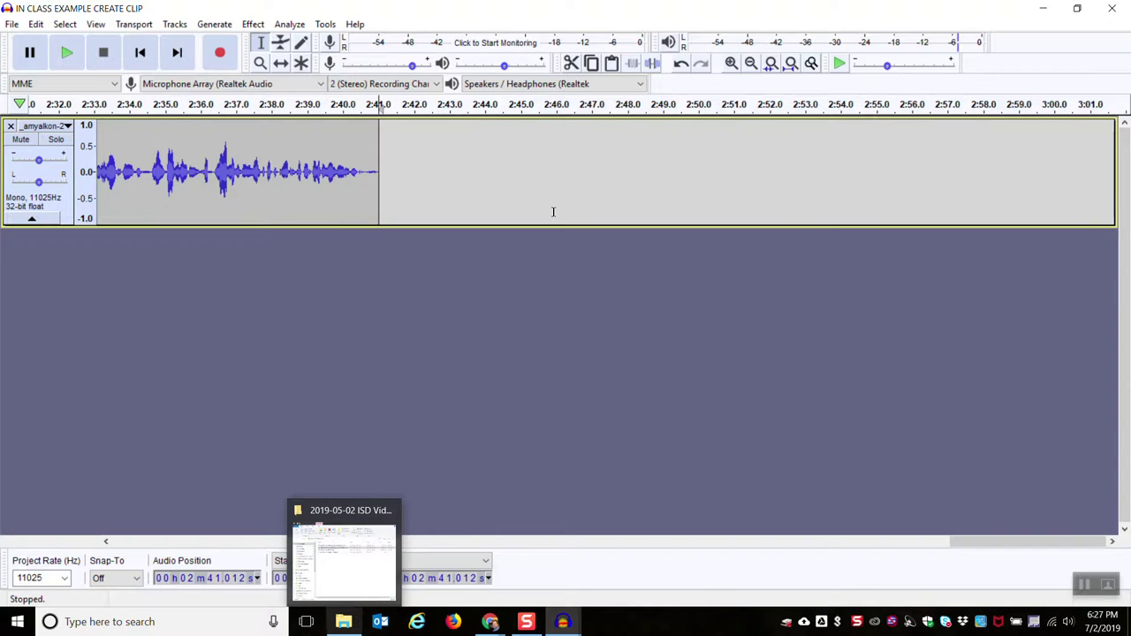
pyautogui.click(11, 26)
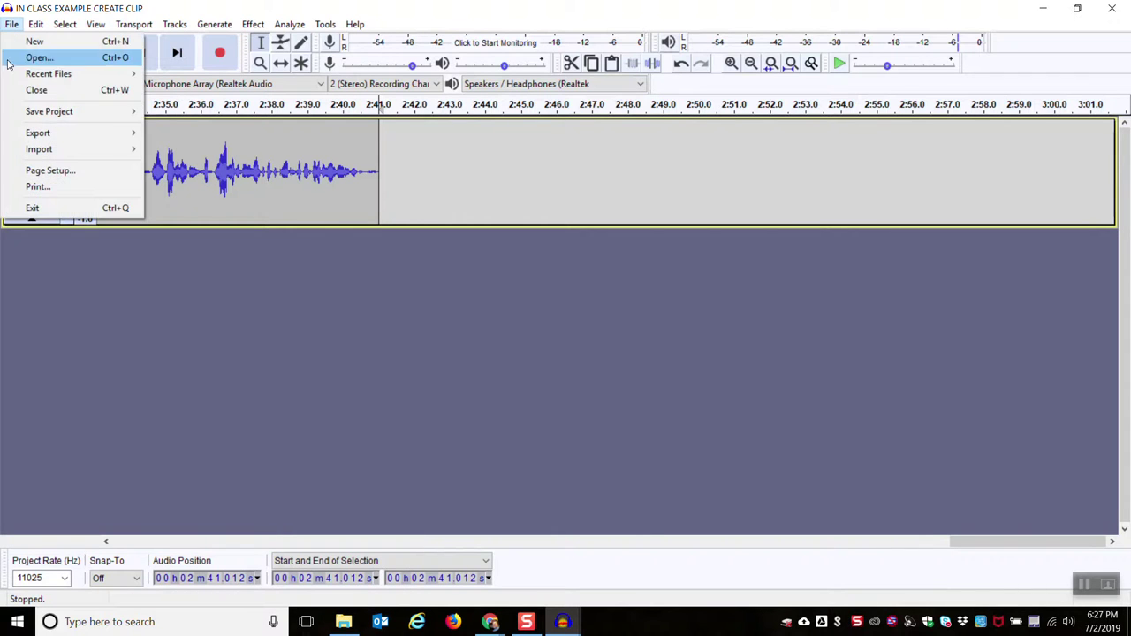
pyautogui.moveTo(53, 112)
pyautogui.click(168, 111)
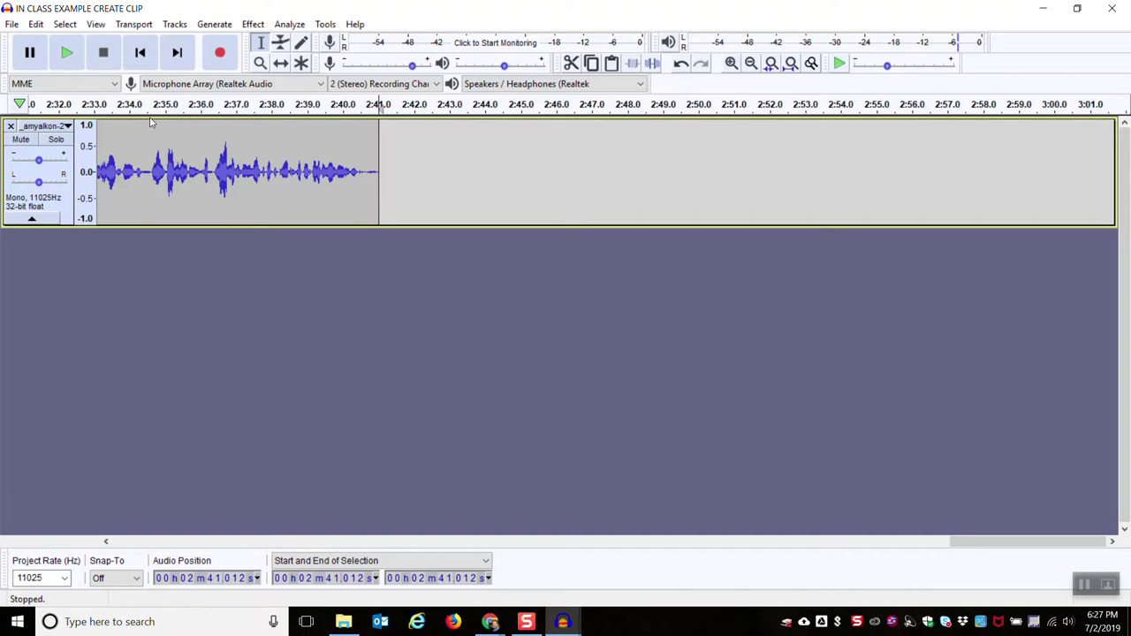
# Step: Export the trimmed clip to the Desktop as an MP3 named ALAN KAZDIN CLIP, keeping the Standard, 170-210 kbps preset
pyautogui.click(12, 24)
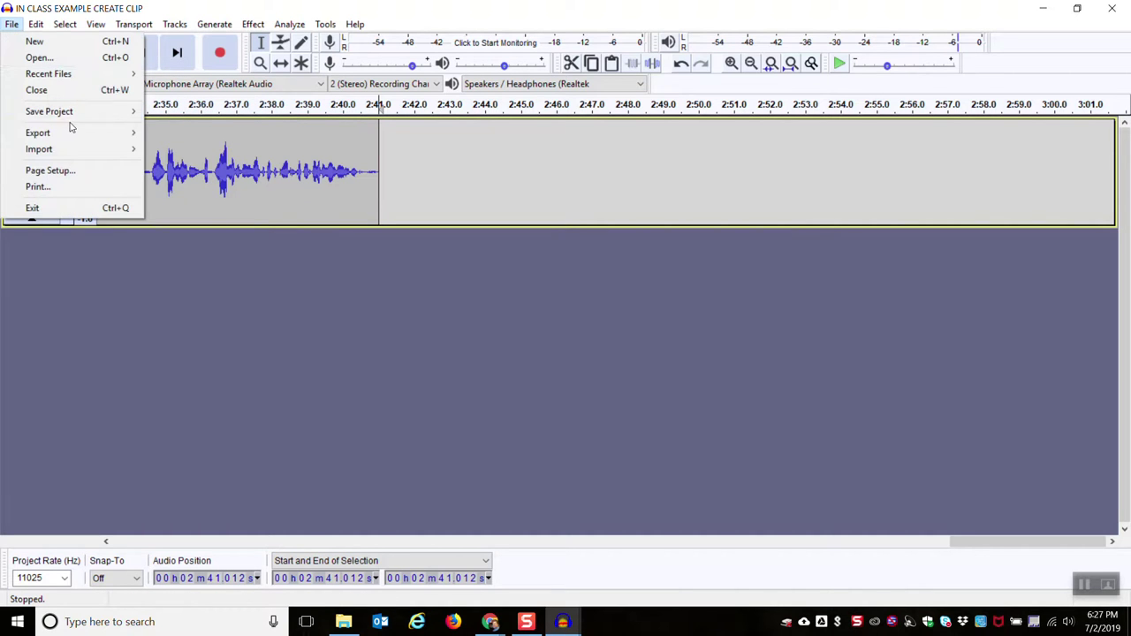
pyautogui.moveTo(75, 132)
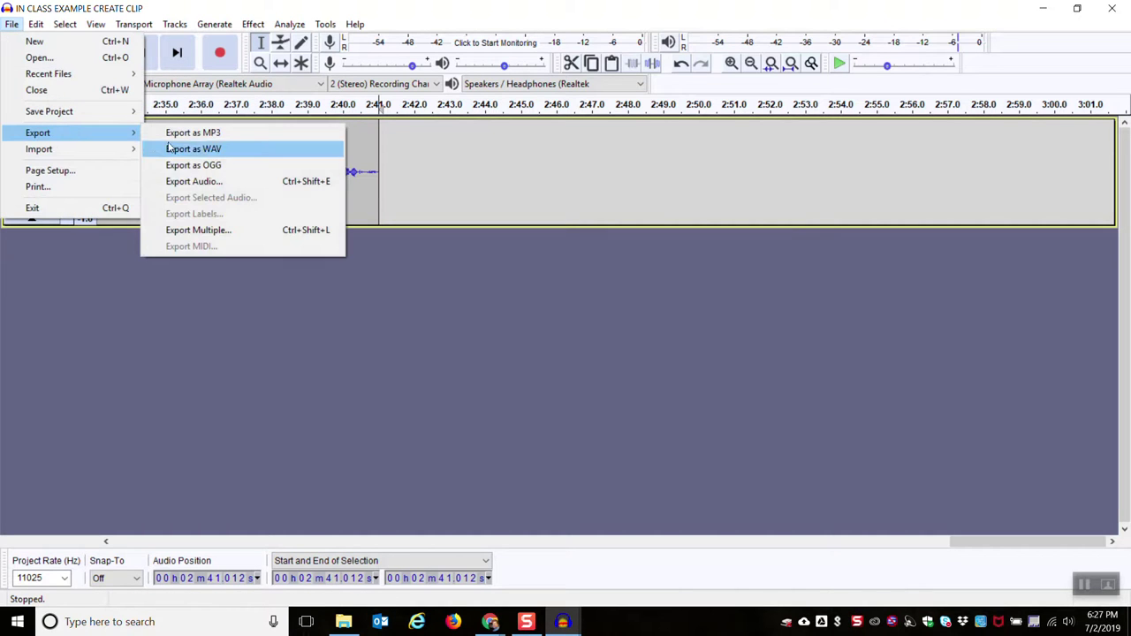
pyautogui.click(226, 135)
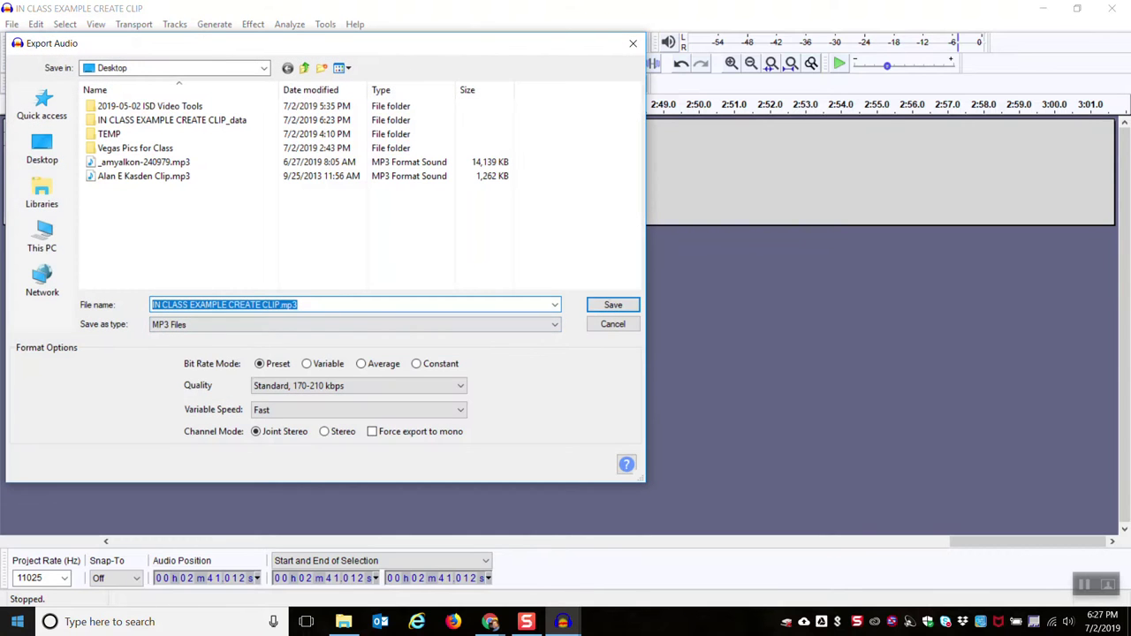
pyautogui.write('ALAN KAZDIN CLIP')
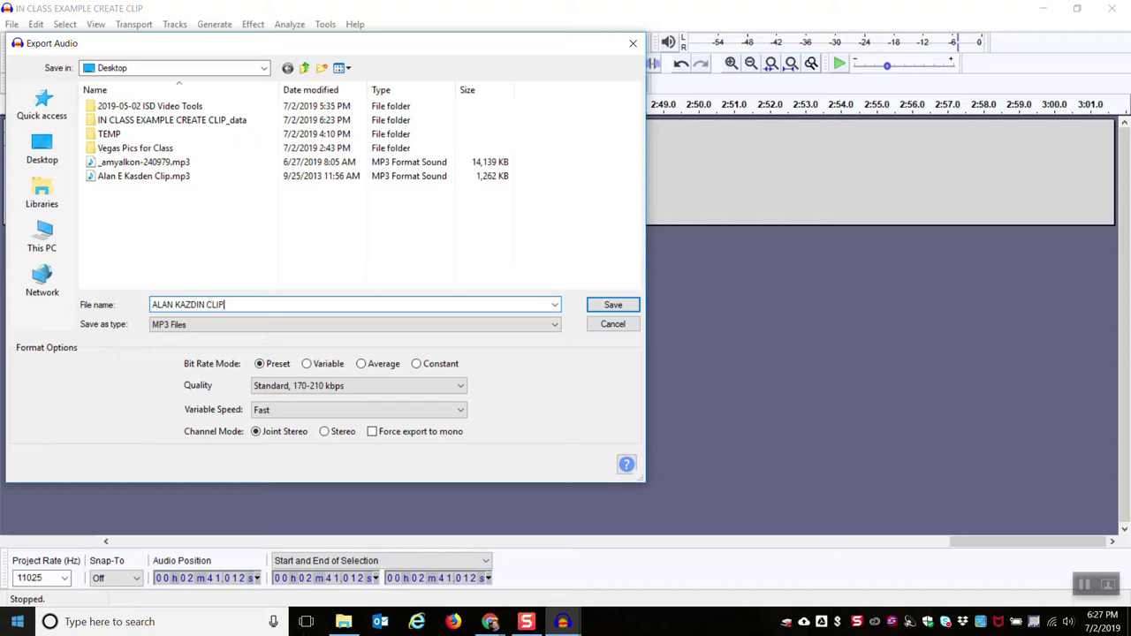
pyautogui.click(610, 304)
pyautogui.click(570, 425)
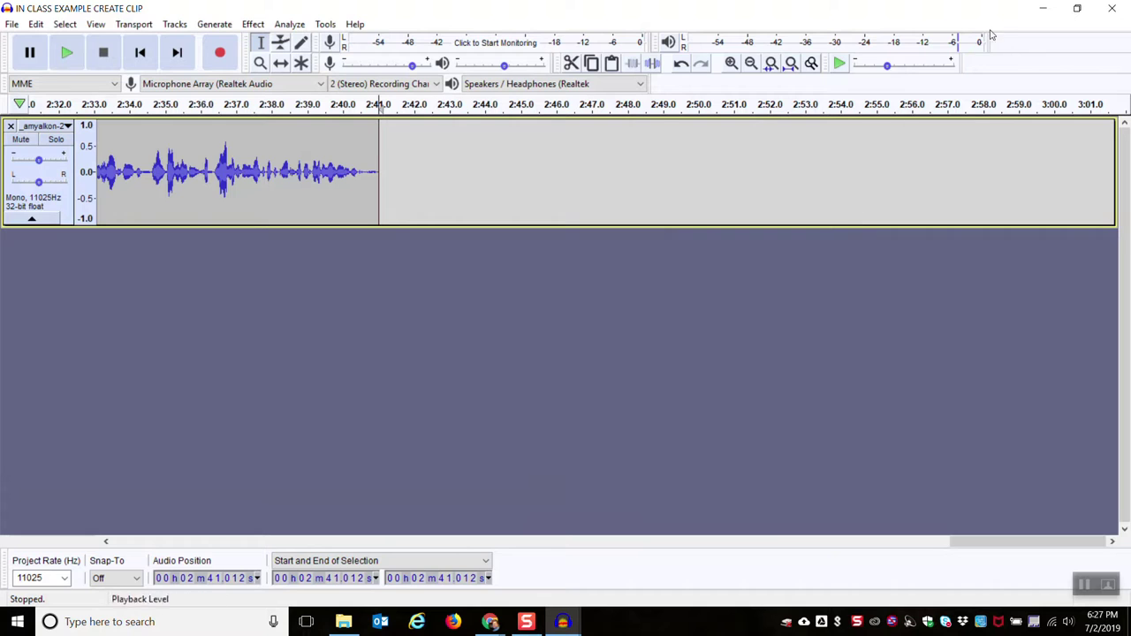
# Step: Minimize the Audacity and browser windows to get to the Windows desktop
pyautogui.click(1032, 10)
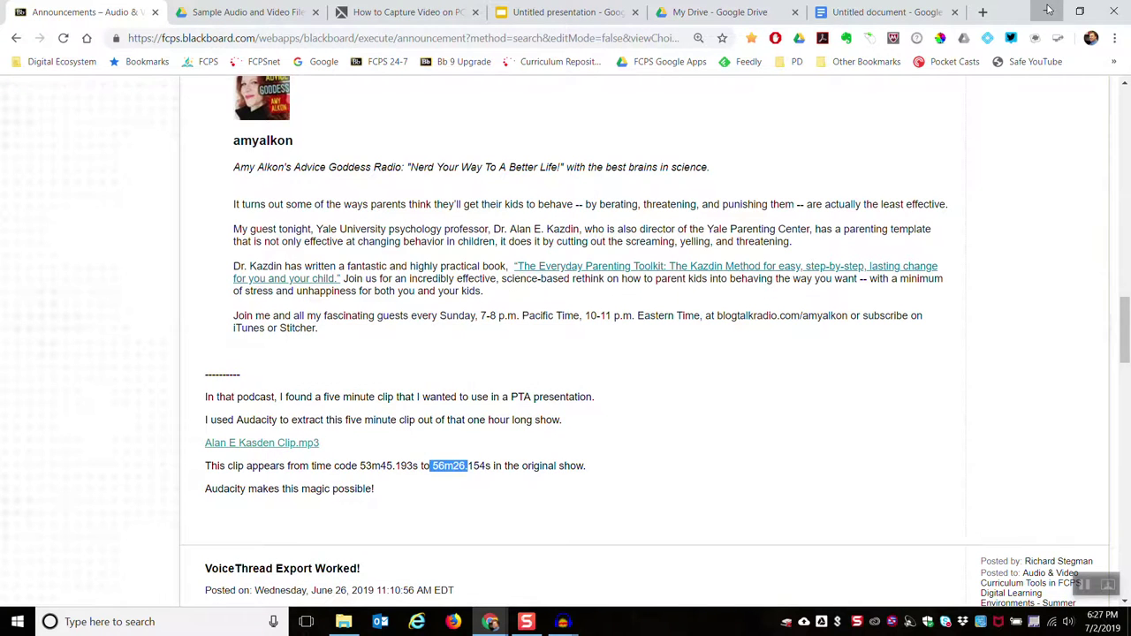
pyautogui.click(1046, 11)
pyautogui.click(1044, 16)
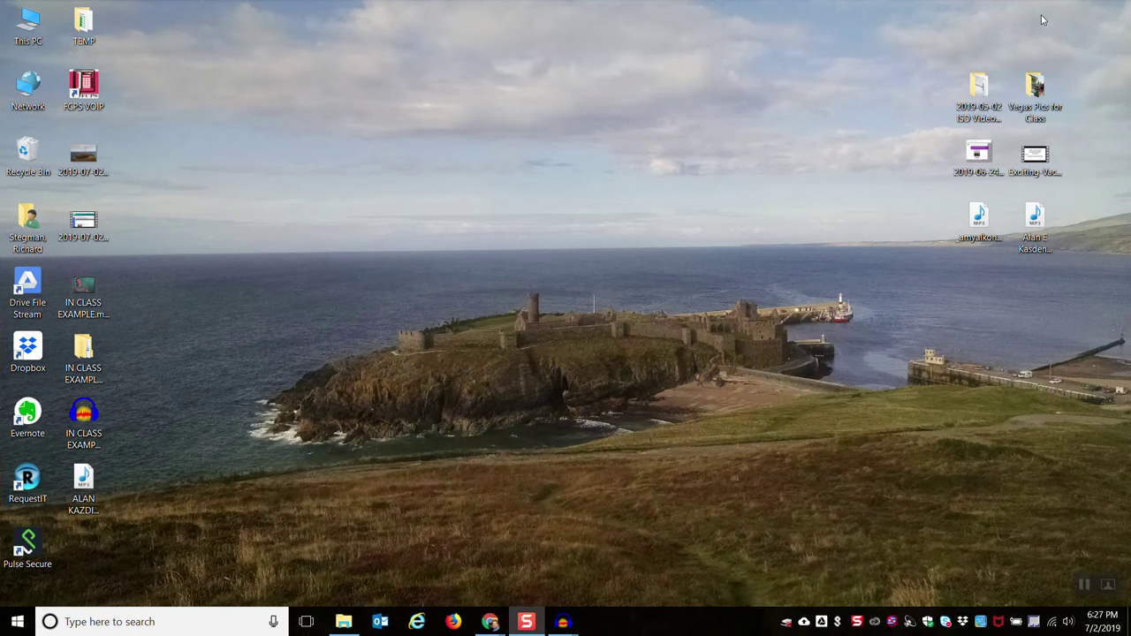
# Step: Move the exported ALAN KAZDIN CLIP file to an empty area of the desktop and play it briefly in the media player before pausing
pyautogui.moveTo(83, 486); pyautogui.dragTo(316, 316)
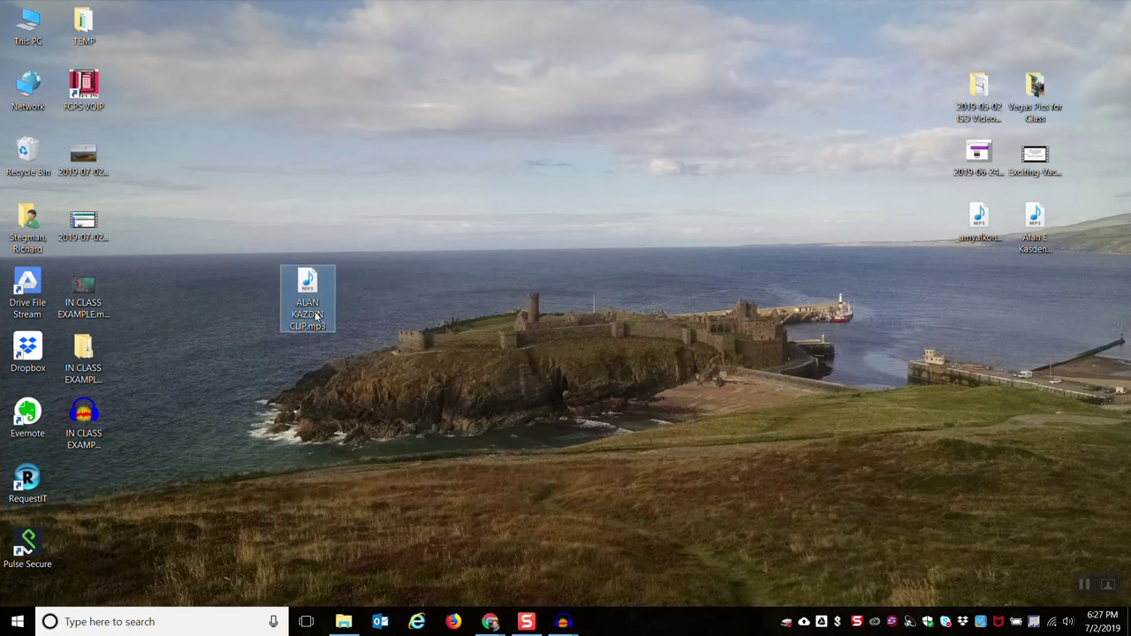
pyautogui.doubleClick(309, 301)
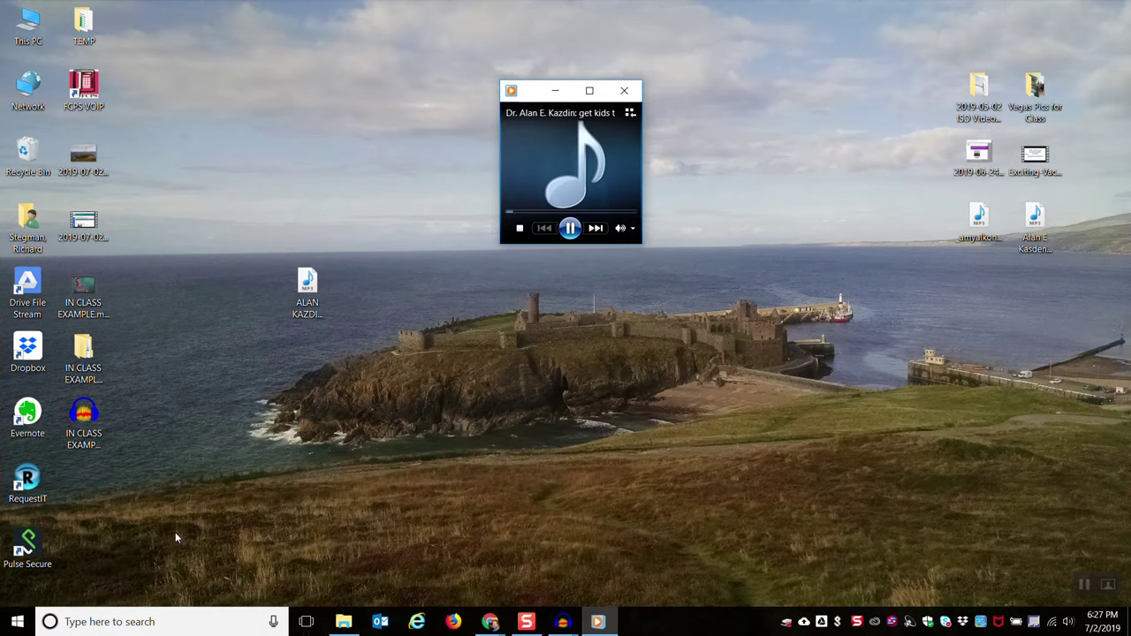
pyautogui.click(570, 228)
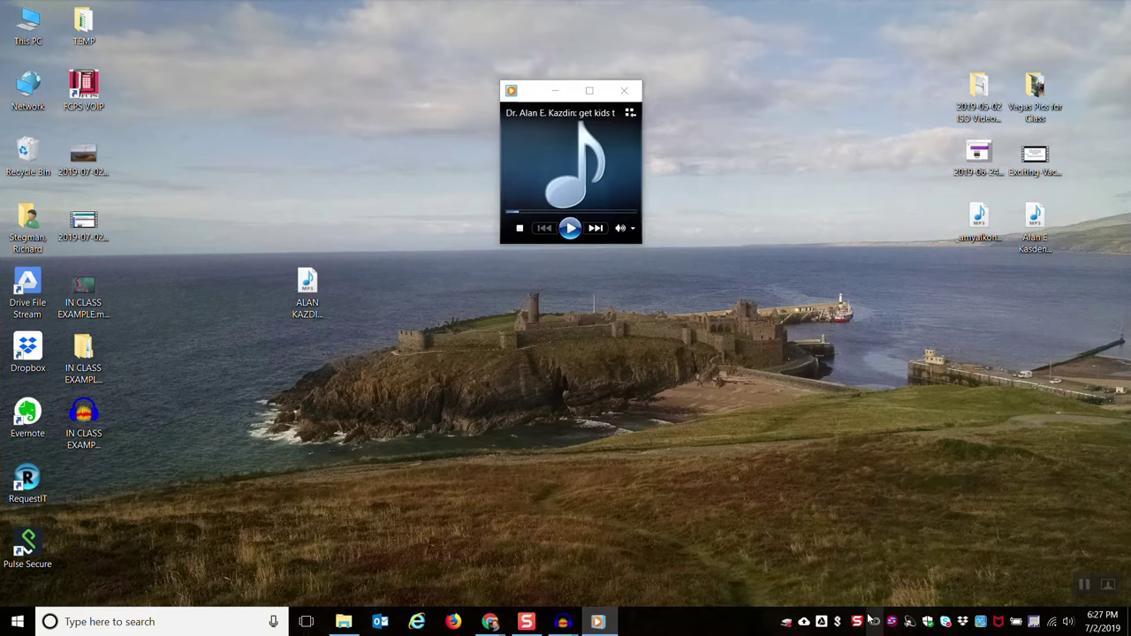